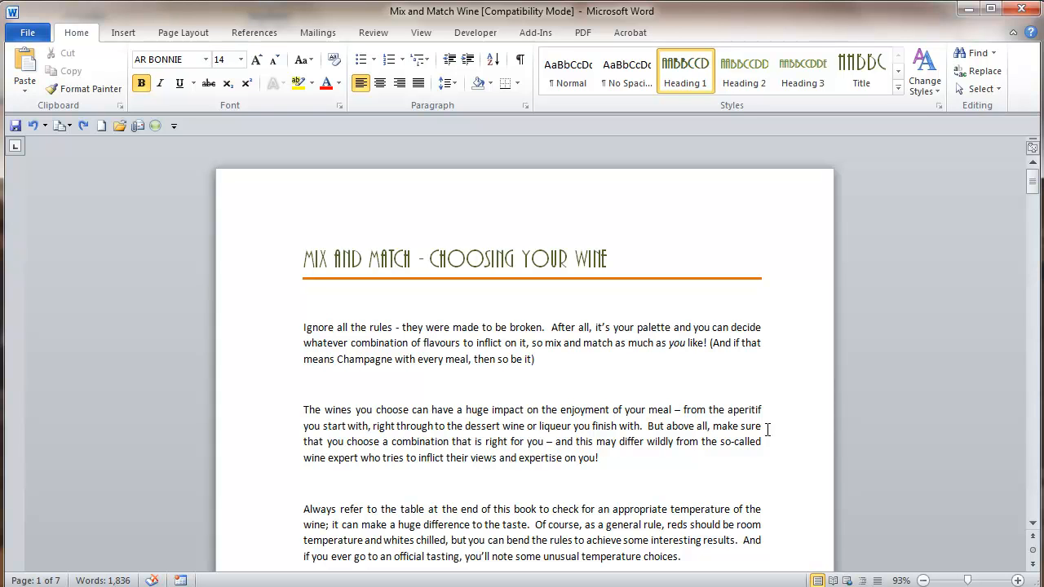
Look through the document as far as the wine list under the "Wines for the Meal" heading.
scroll(767, 430, down, 10)
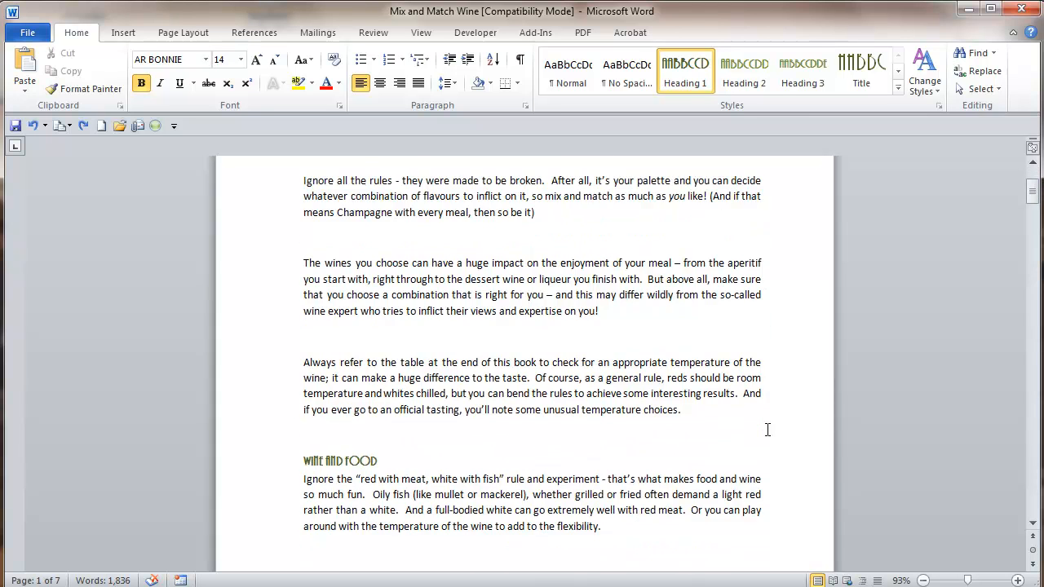
scroll(767, 430, down, 6)
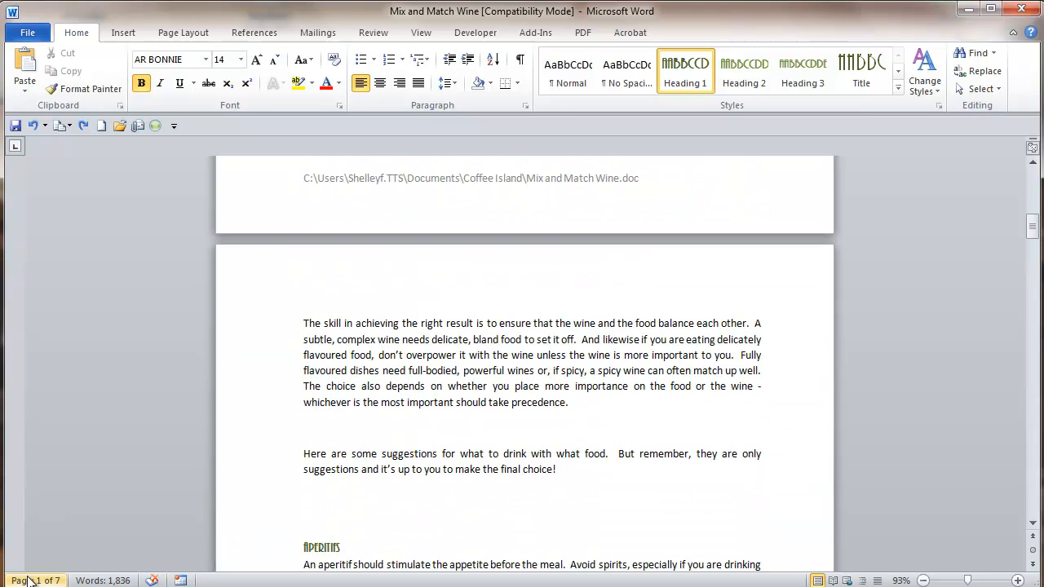
scroll(823, 396, down, 12)
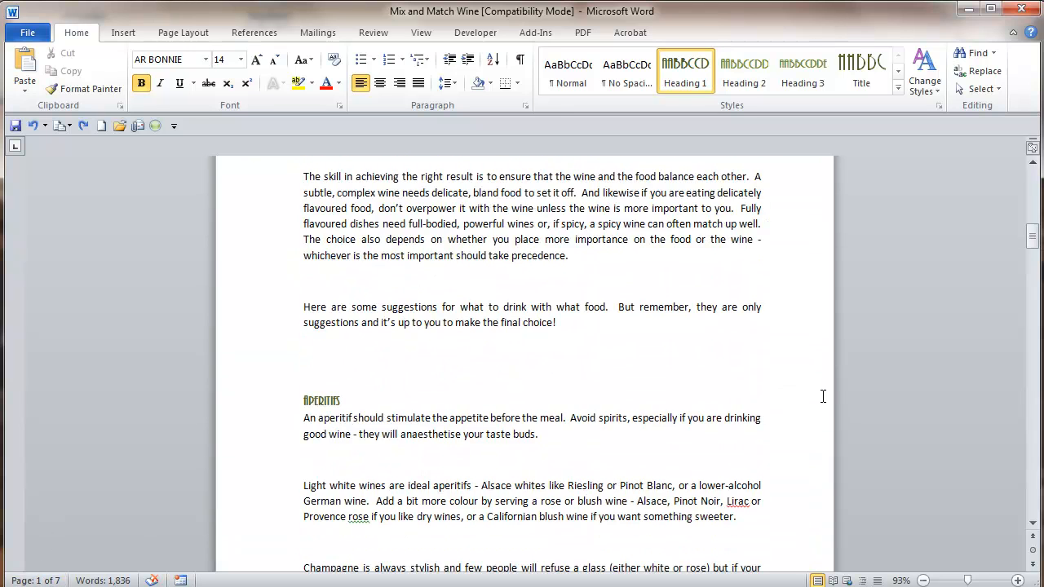
scroll(823, 397, down, 8)
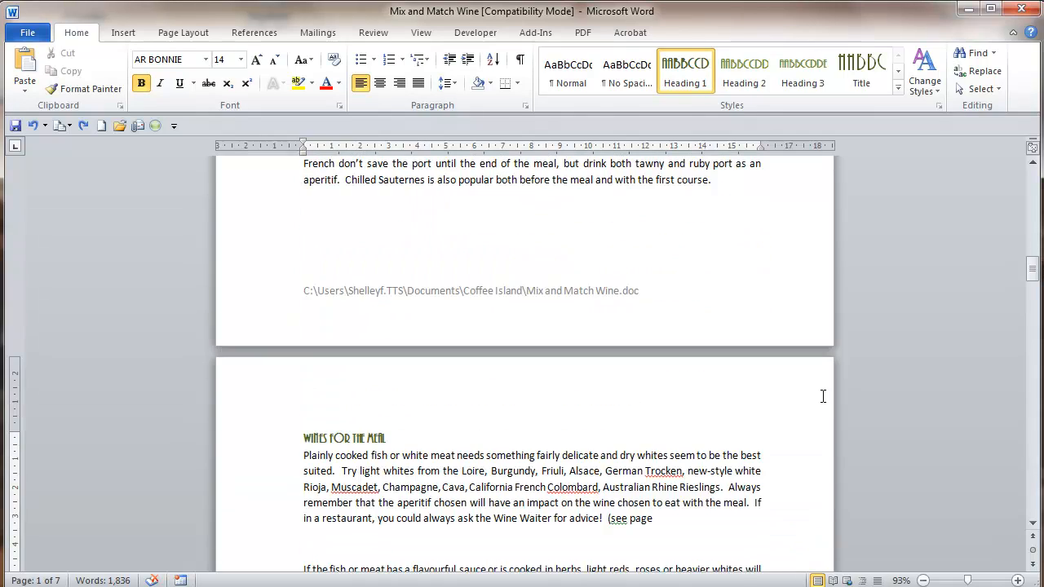
scroll(822, 397, up, 3)
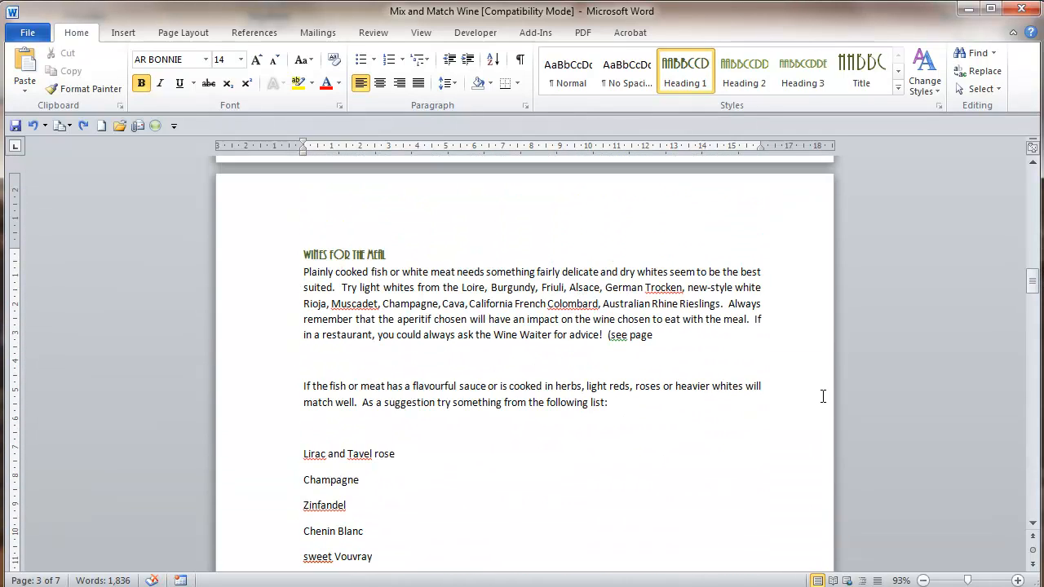
scroll(690, 350, down, 3)
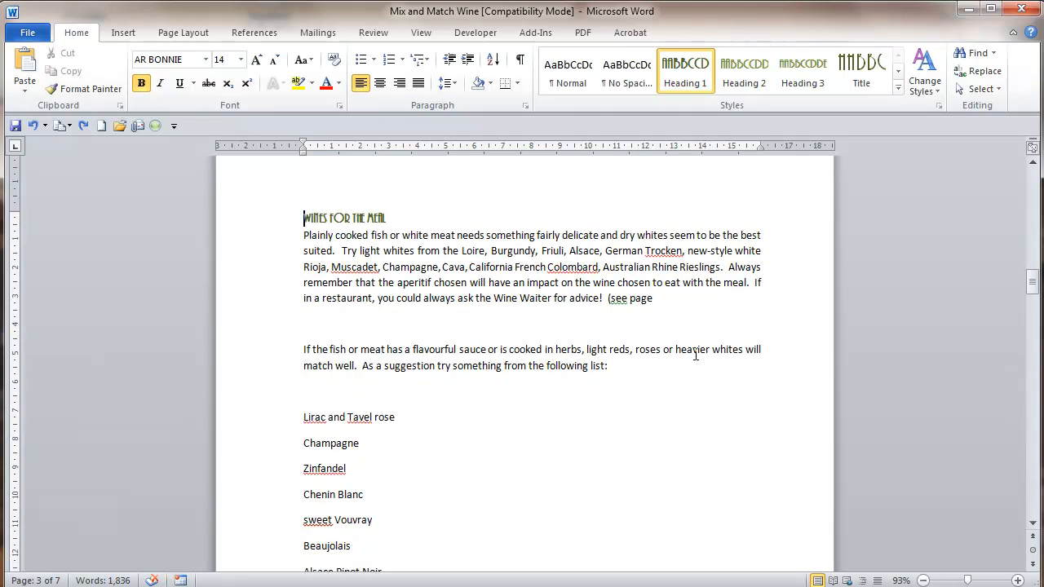
scroll(690, 350, down, 8)
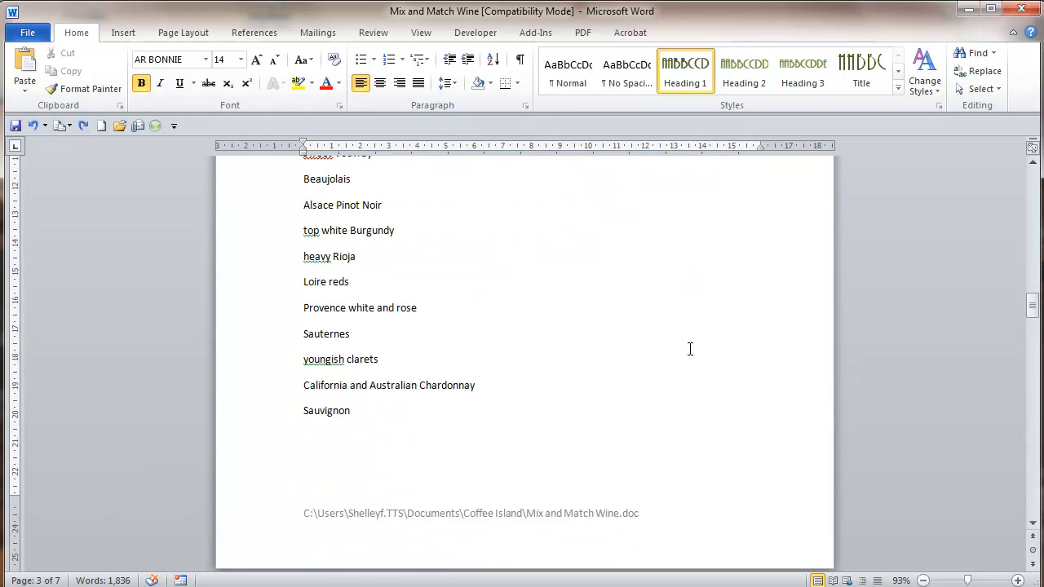
scroll(690, 349, up, 10)
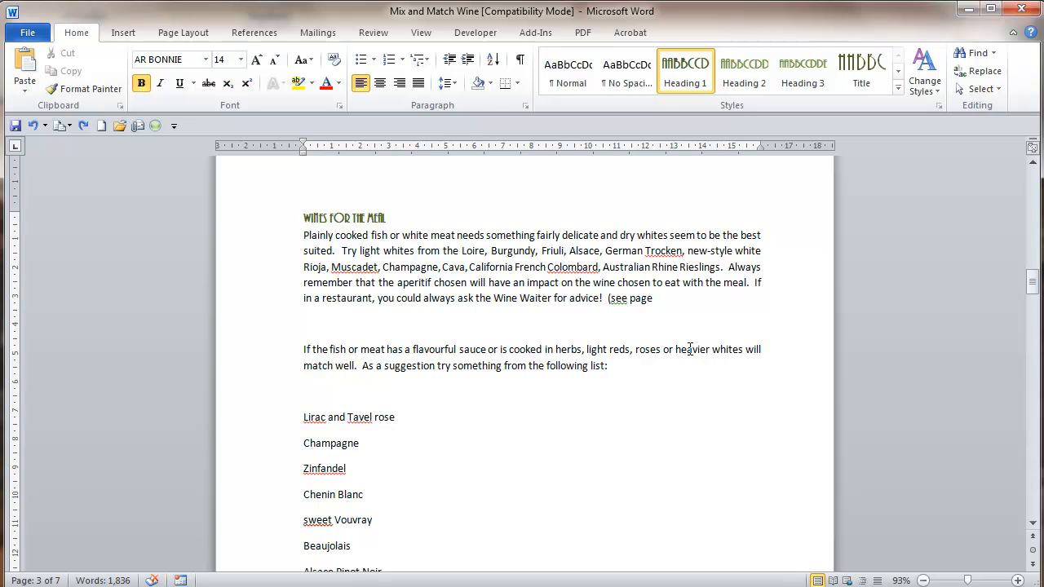
Insert a continuous section break directly before the "Wines for the Meal" heading.
scroll(635, 318, up, 3)
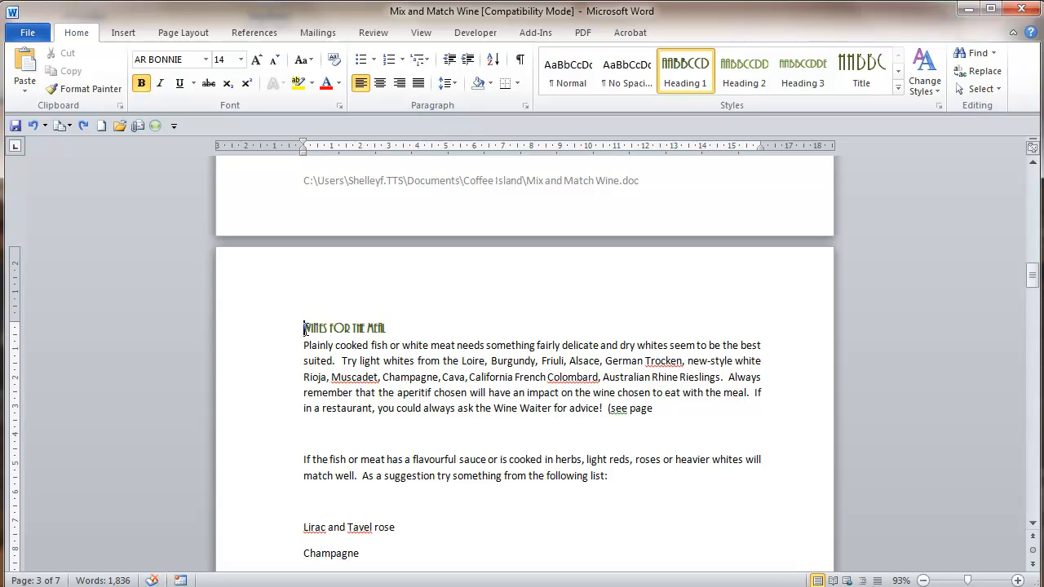
click(186, 33)
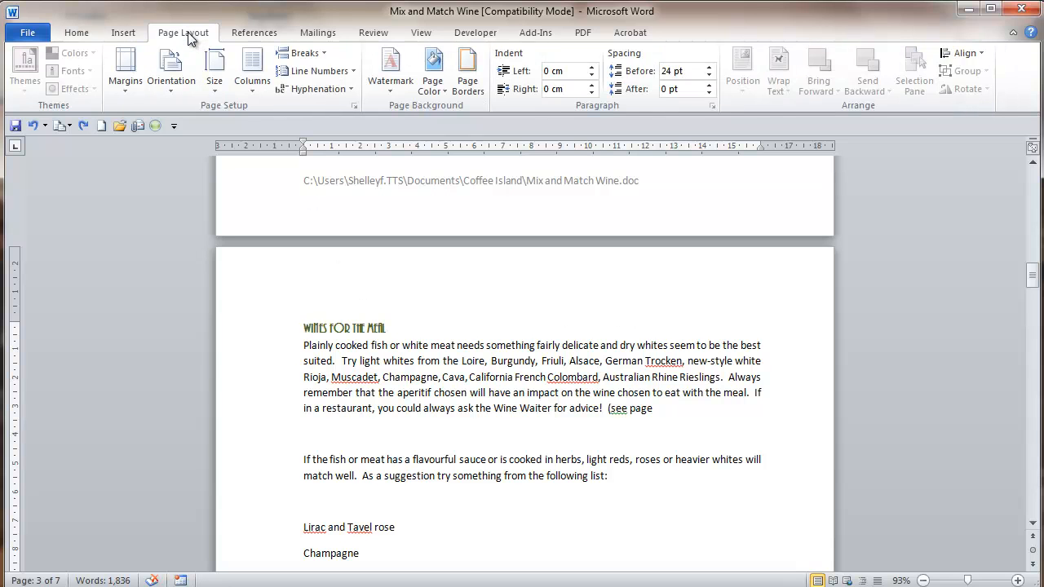
click(325, 54)
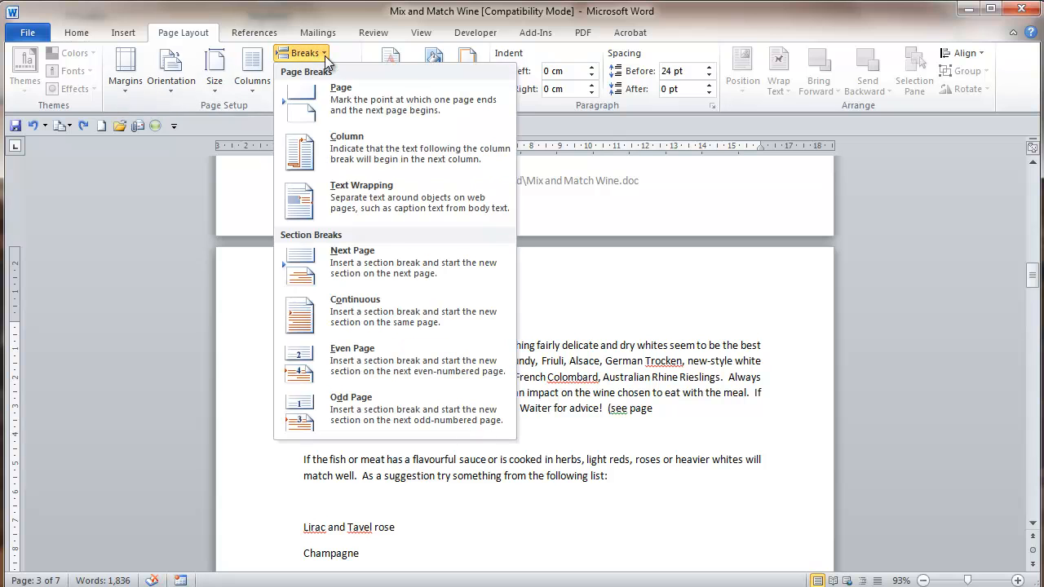
click(370, 312)
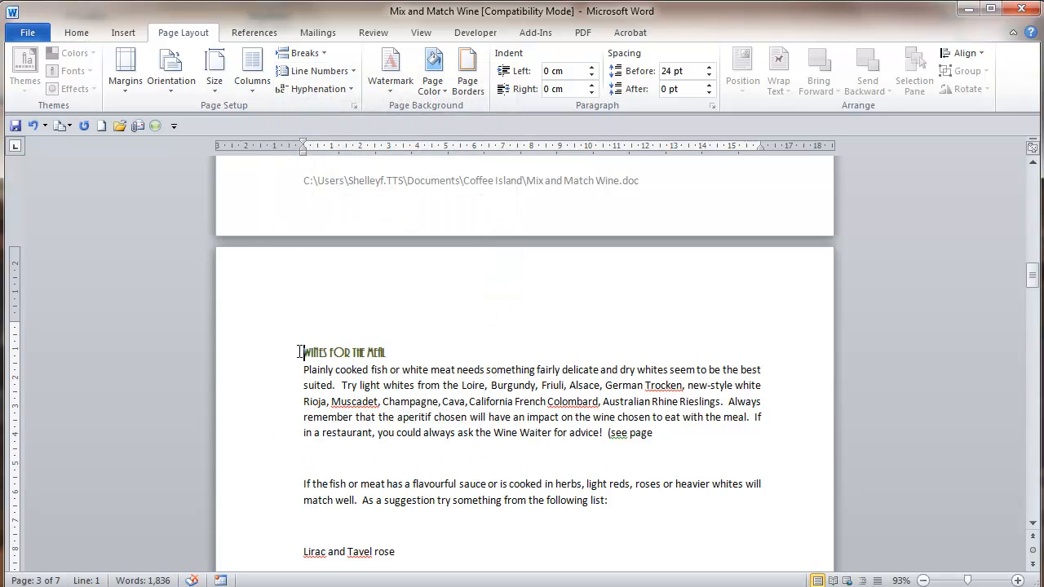
Insert a Next Page section break after "Sauvignon", the last entry of the wine list.
scroll(456, 360, down, 6)
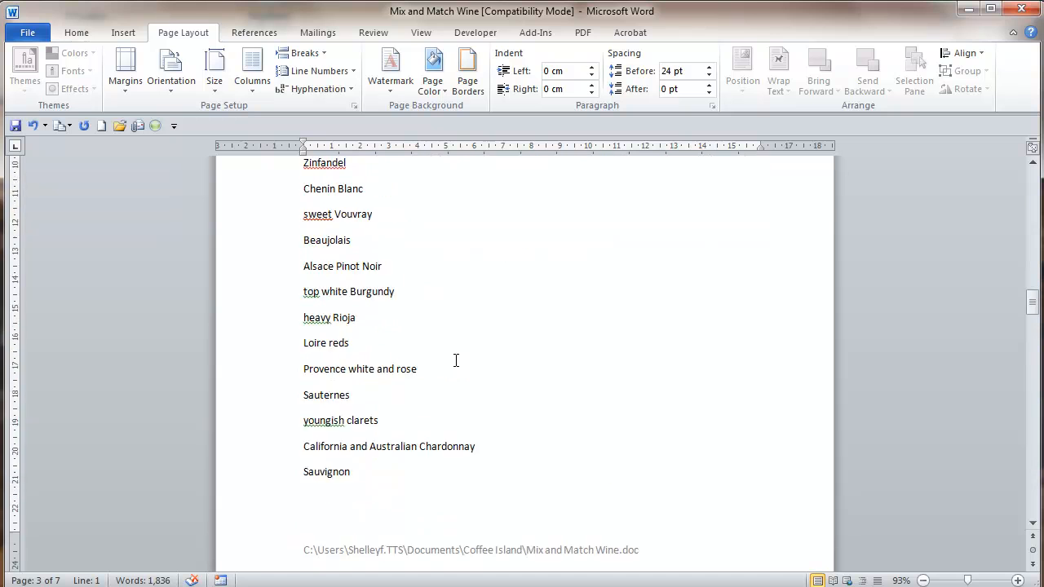
scroll(455, 360, down, 1)
click(373, 398)
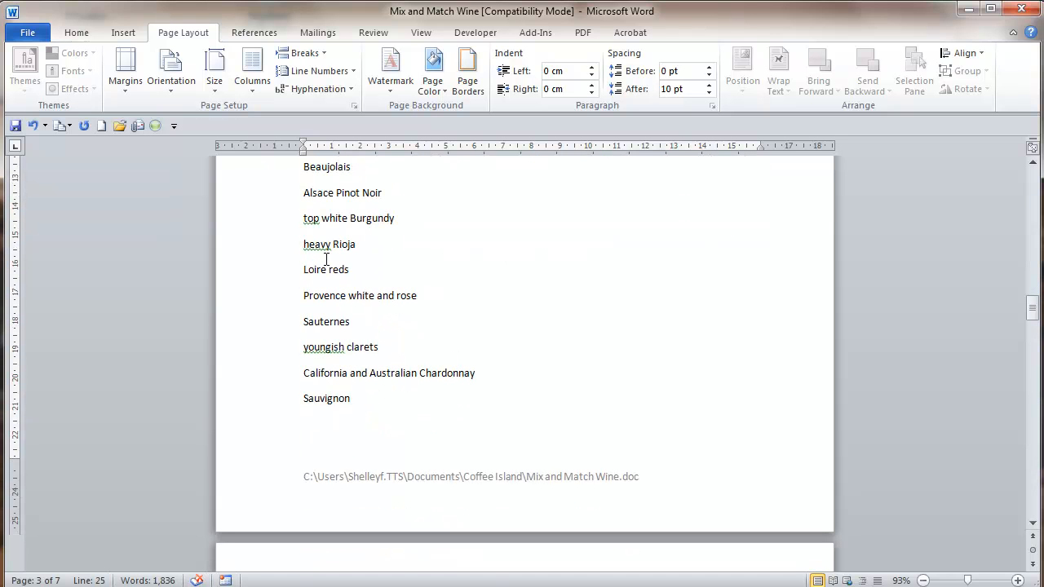
click(323, 51)
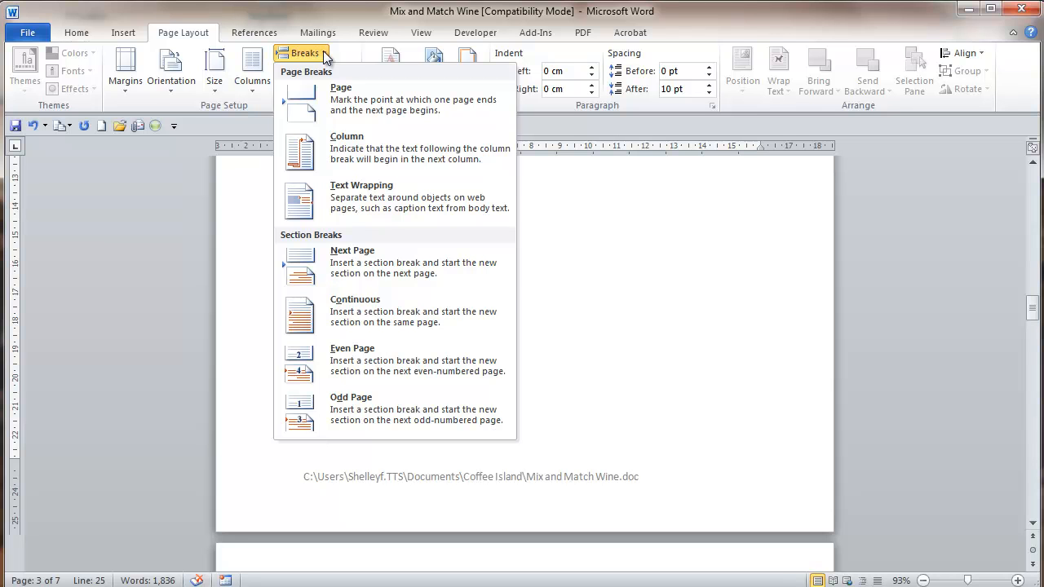
click(357, 273)
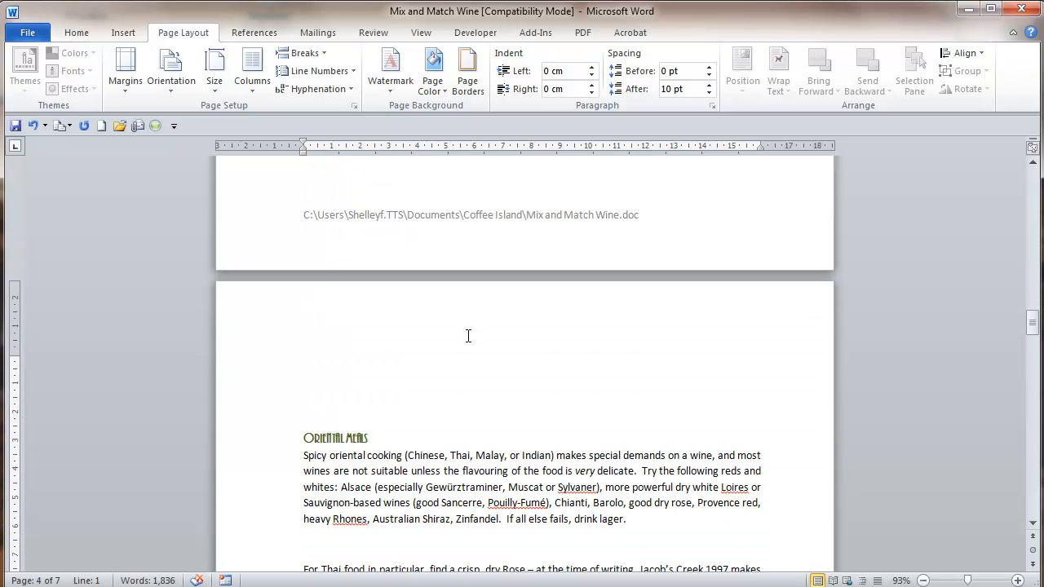
Delete the blank lines above the "Oriental Meals" heading at the start of the new section.
scroll(459, 296, up, 5)
scroll(457, 282, down, 3)
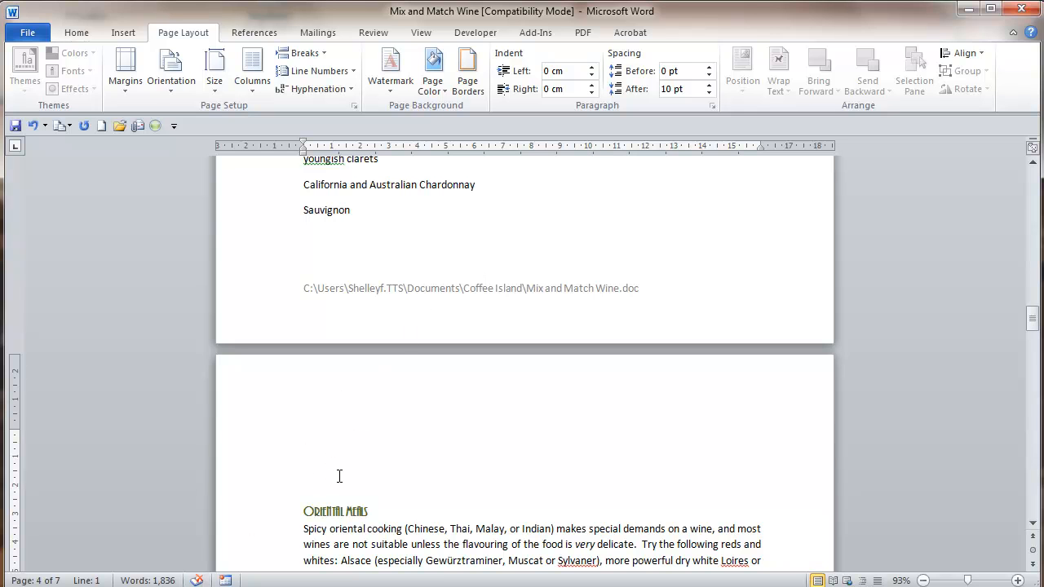
key(Delete)
key(Delete)
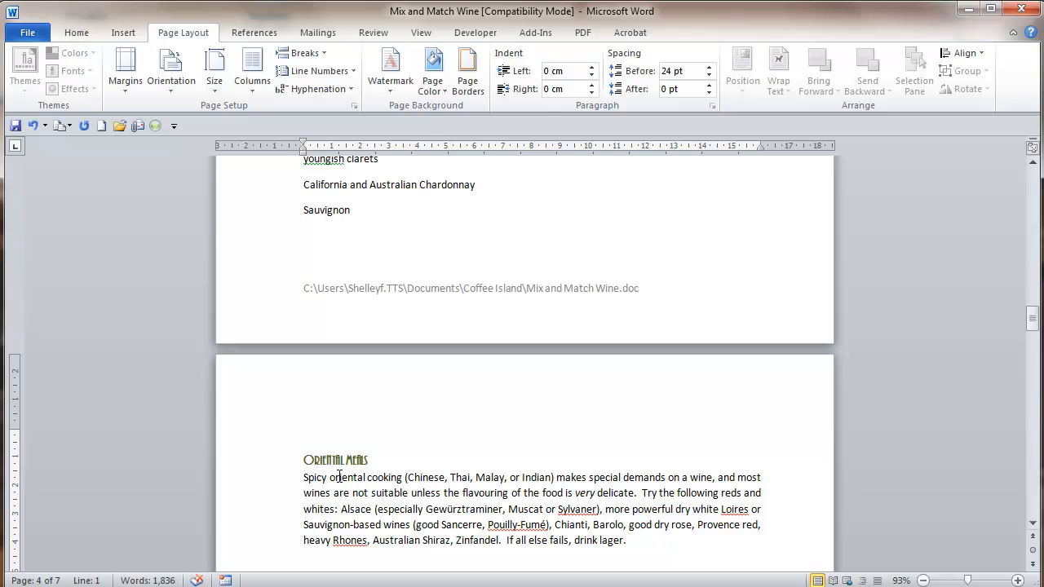
Review the "Wines for the Meal" page and show the document's formatting marks.
scroll(339, 477, up, 10)
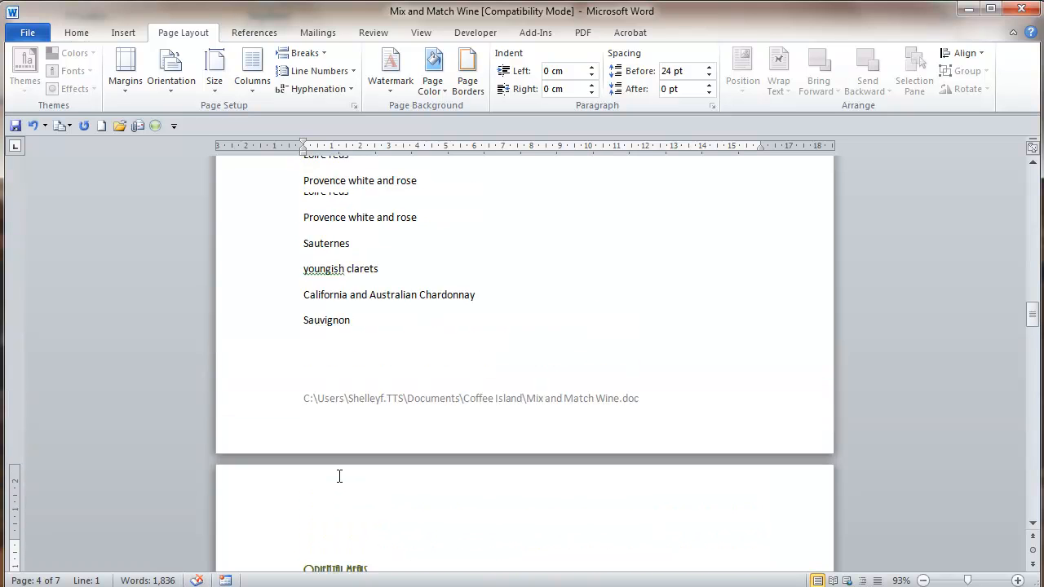
scroll(340, 477, up, 2)
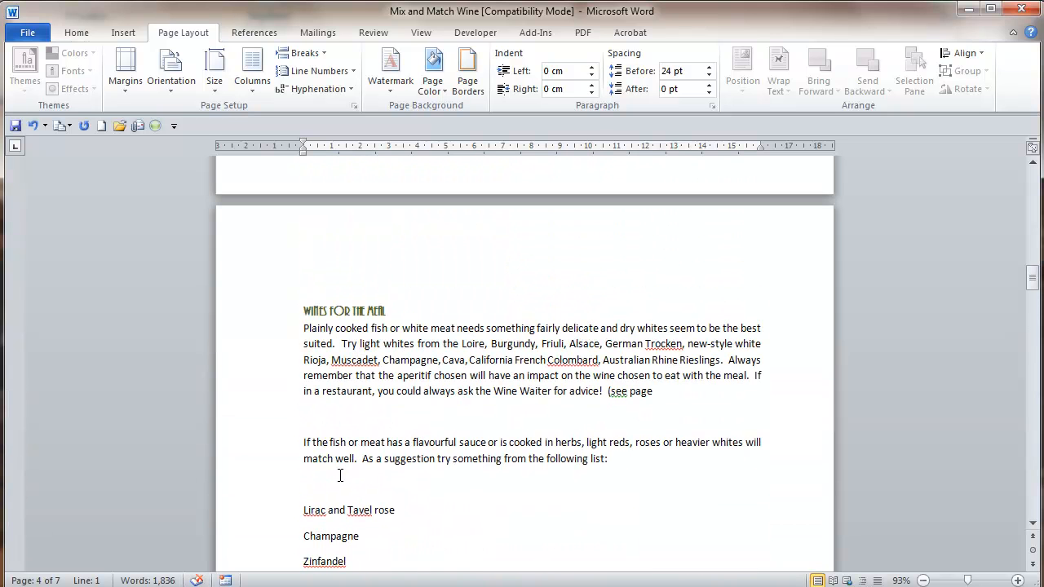
scroll(513, 389, down, 12)
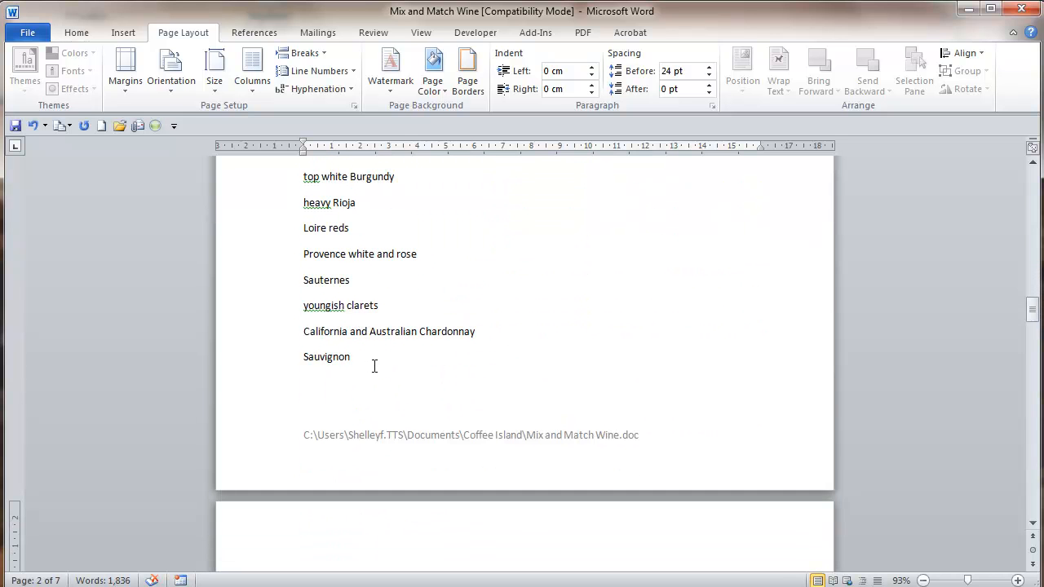
scroll(374, 375, down, 3)
scroll(374, 366, up, 3)
scroll(374, 366, up, 8)
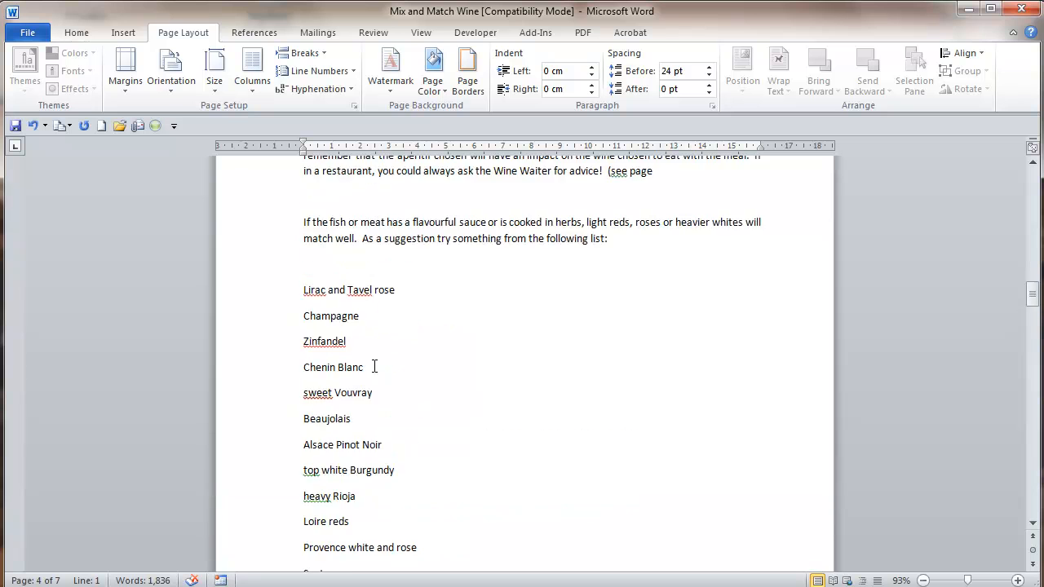
click(76, 37)
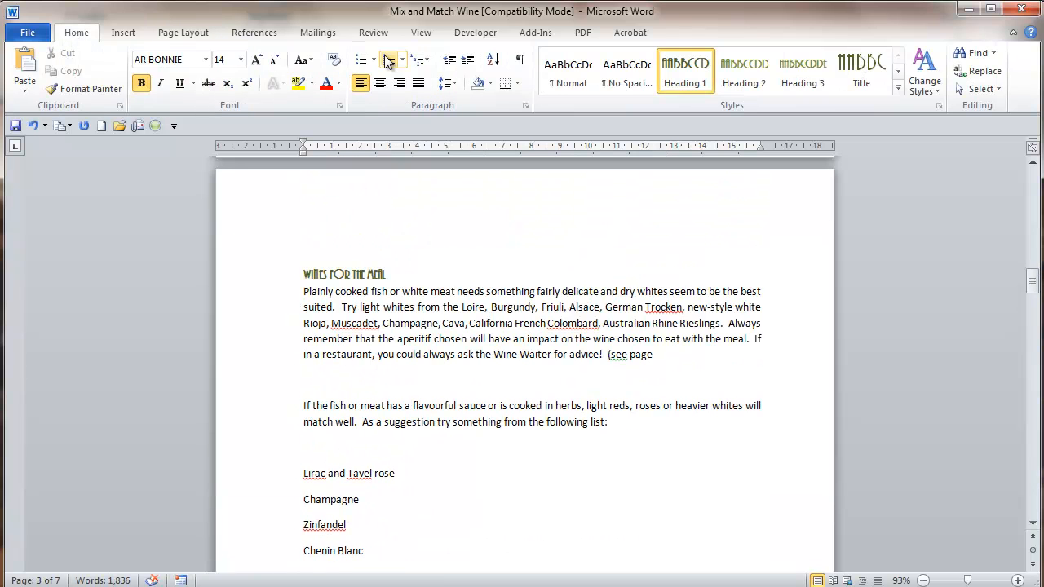
click(520, 64)
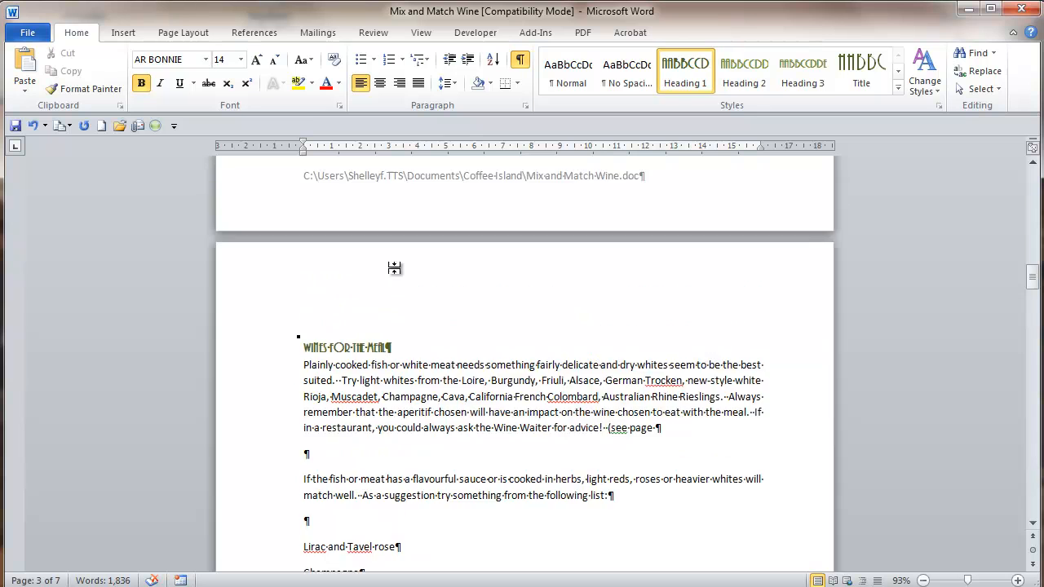
Examine the section breaks before and after the "Wines for the Meal" page, and hide the formatting marks.
scroll(397, 269, up, 4)
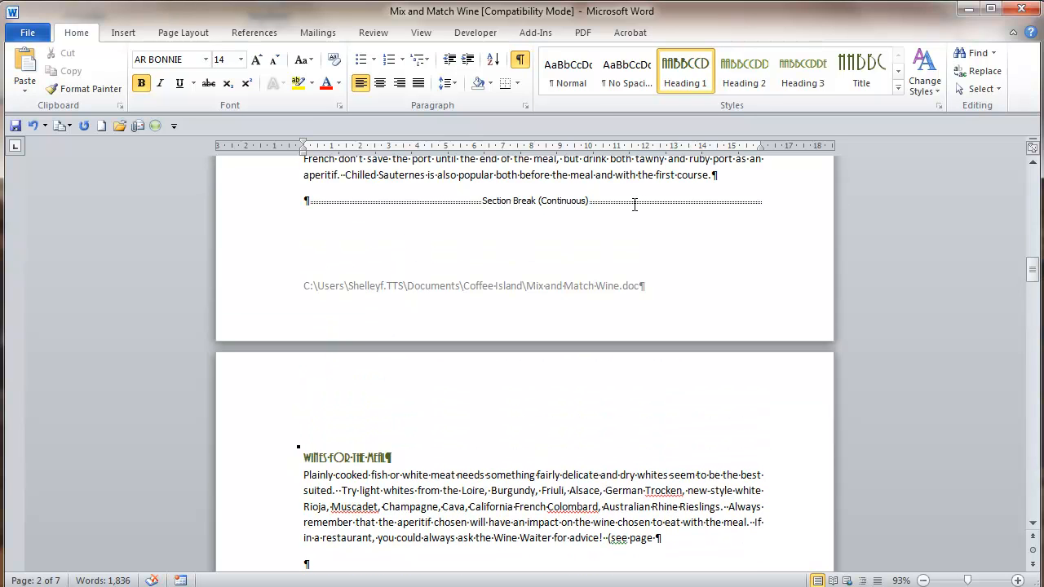
scroll(635, 204, down, 12)
scroll(634, 204, down, 3)
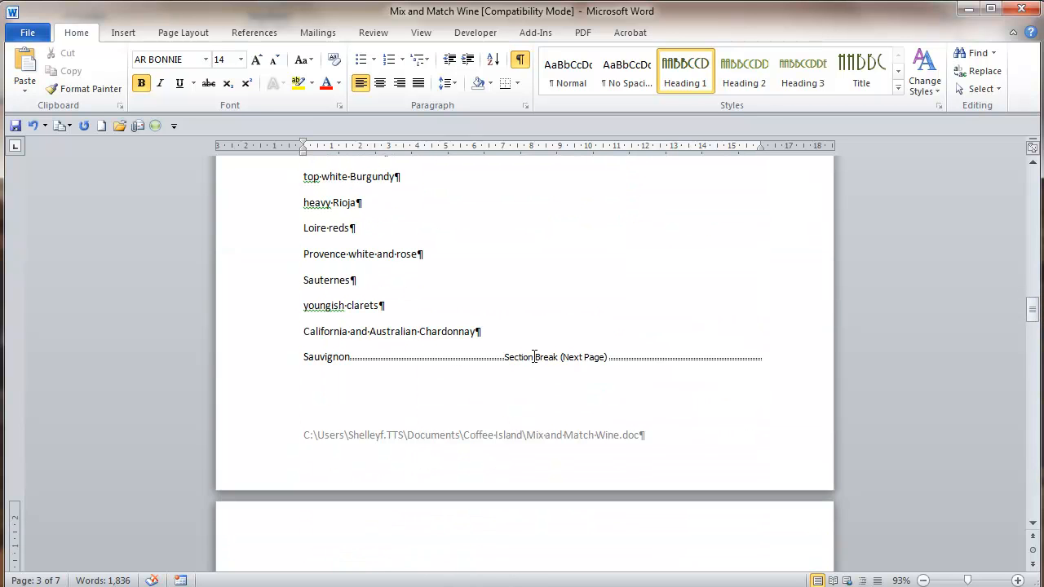
scroll(534, 356, down, 4)
scroll(538, 356, up, 6)
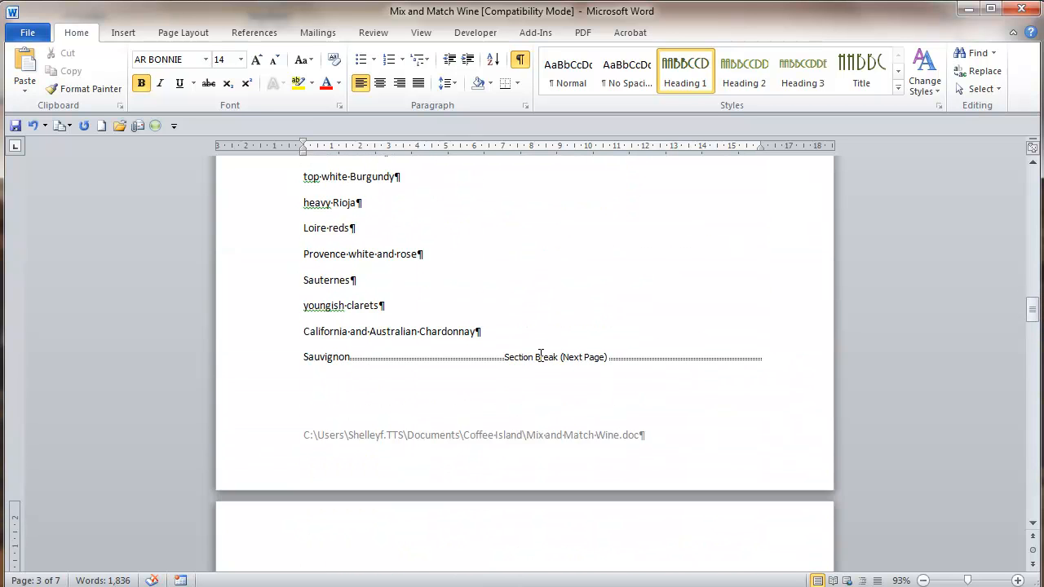
click(522, 61)
Set the page orientation to Landscape for the "Wines for the Meal" section, applying it to this section only.
scroll(547, 315, up, 4)
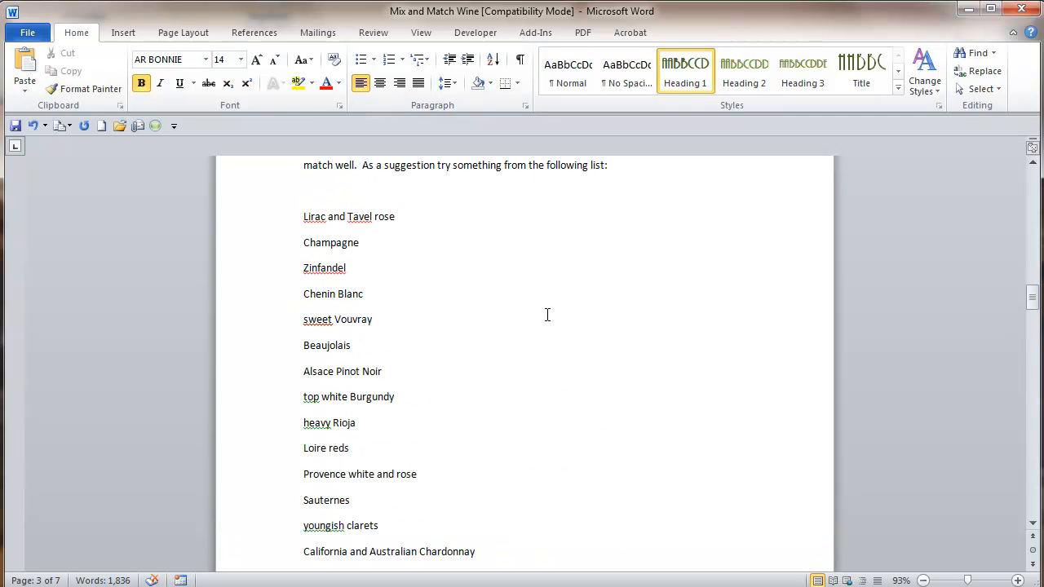
scroll(547, 315, up, 5)
scroll(547, 315, up, 2)
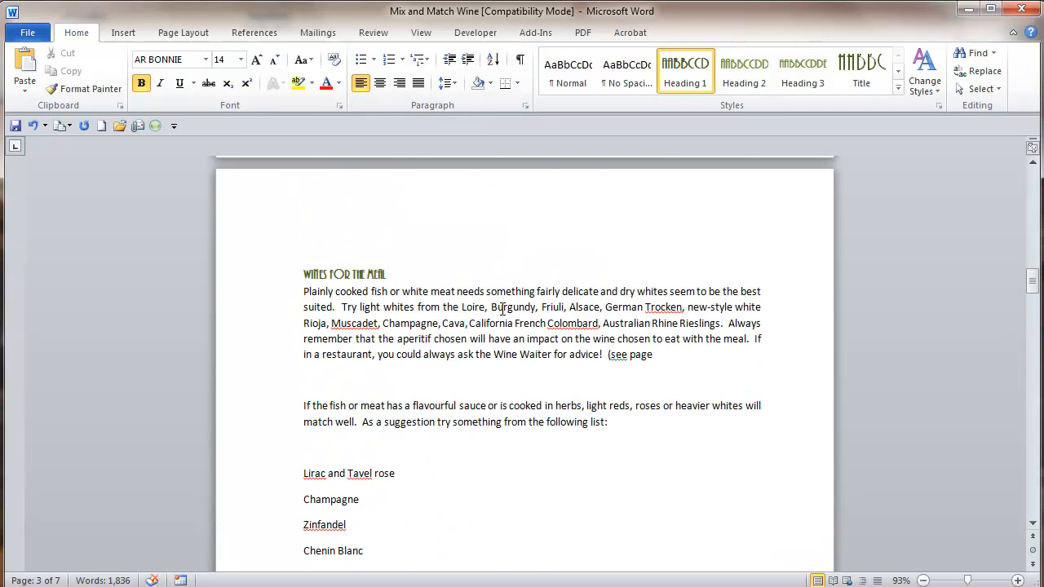
click(301, 273)
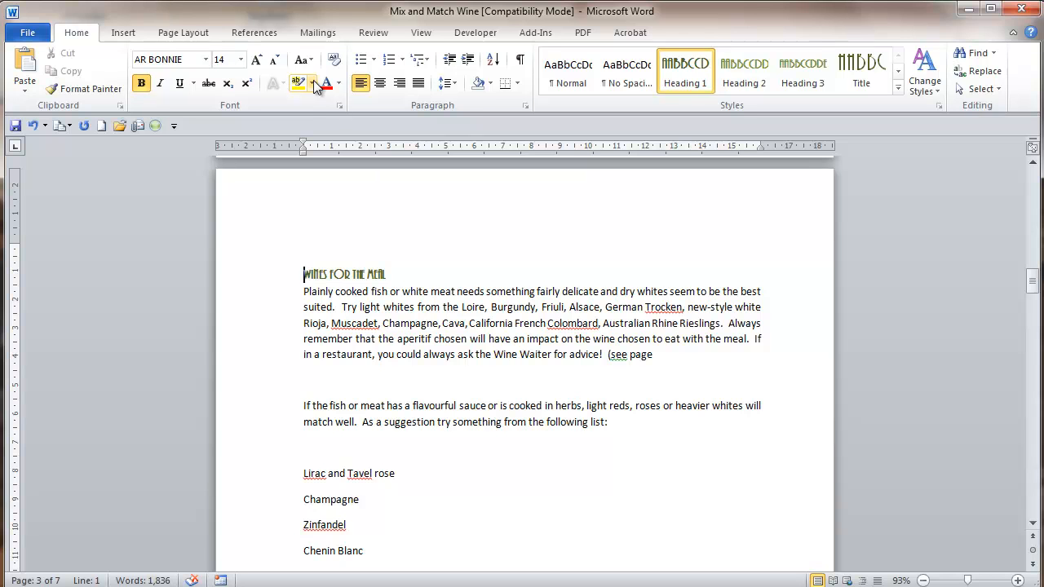
click(184, 32)
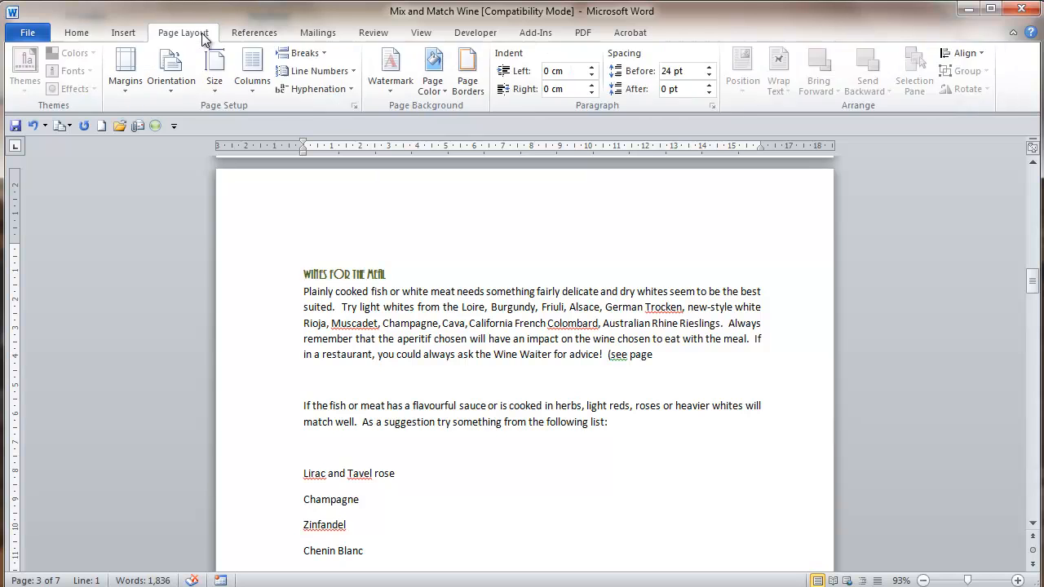
click(354, 106)
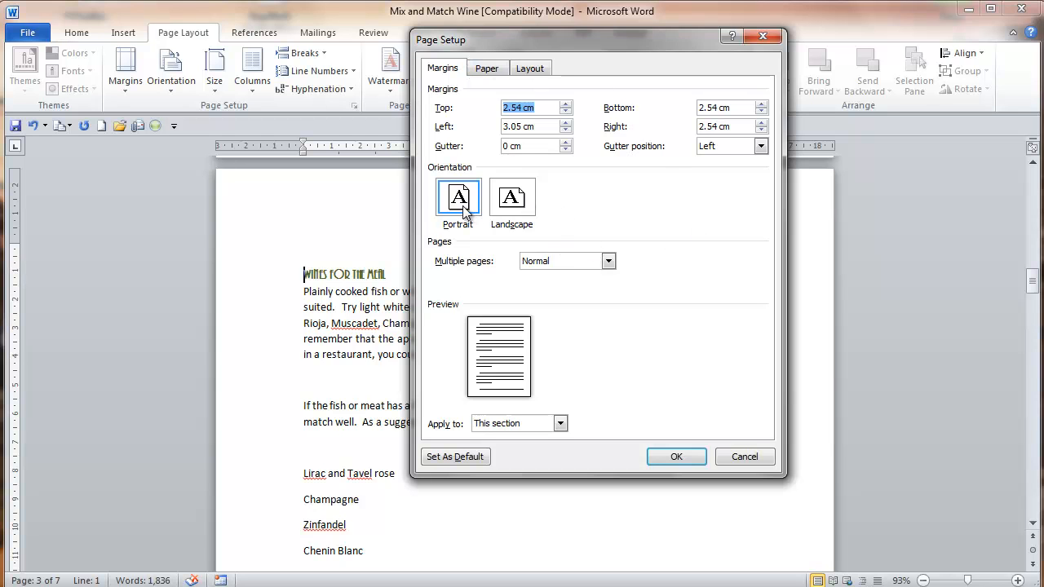
click(510, 206)
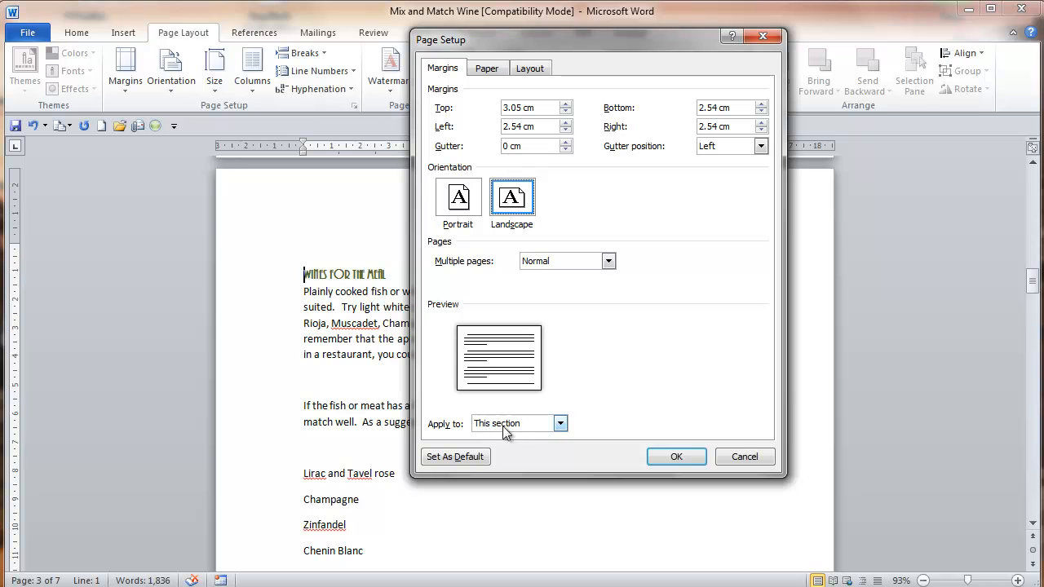
click(561, 423)
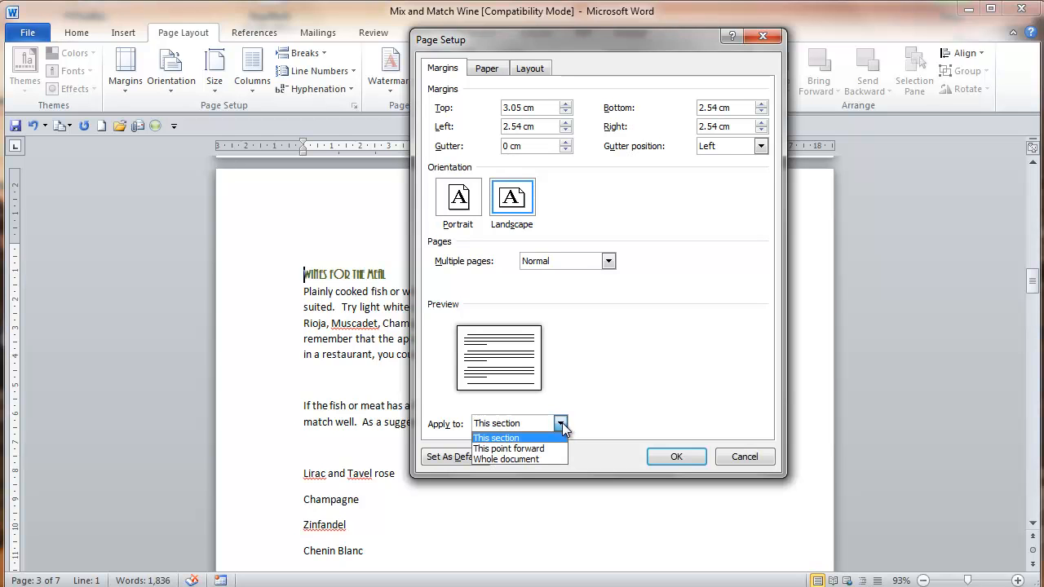
click(561, 422)
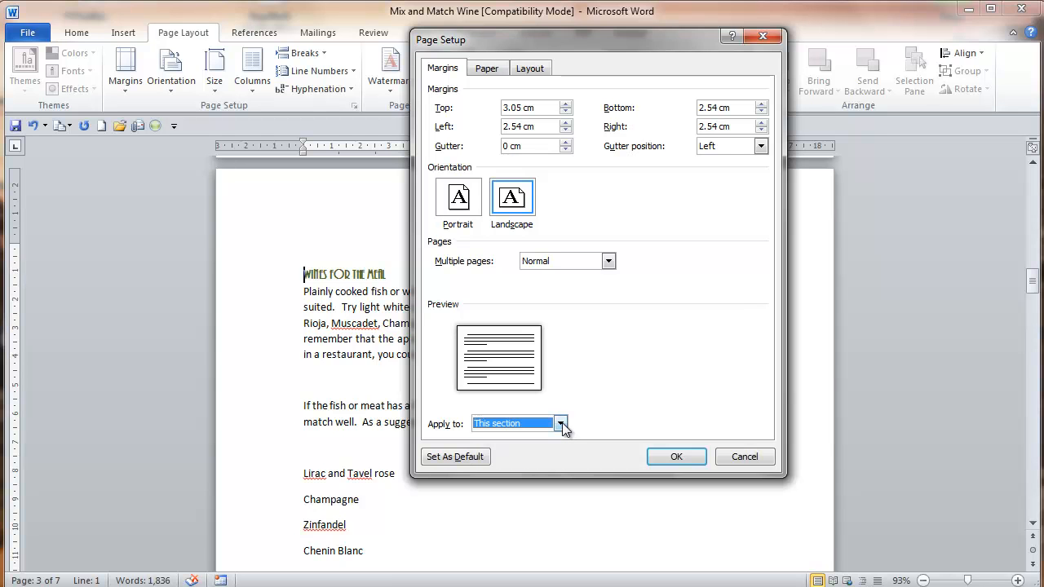
click(676, 458)
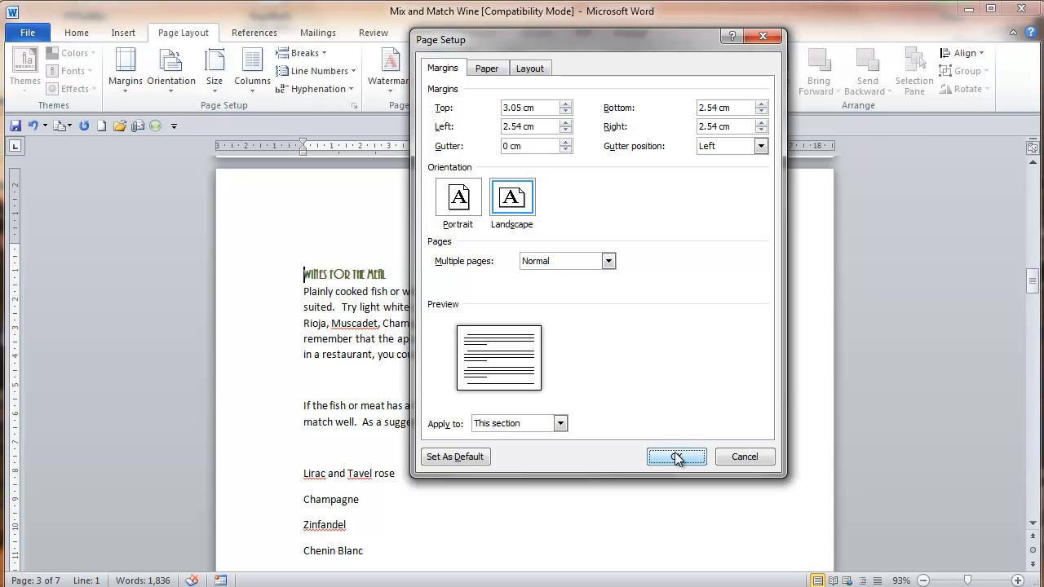
Examine the page layout from the "Wines for the Meal" heading through the wine list to the "Oriental Meals" page.
scroll(661, 459, up, 3)
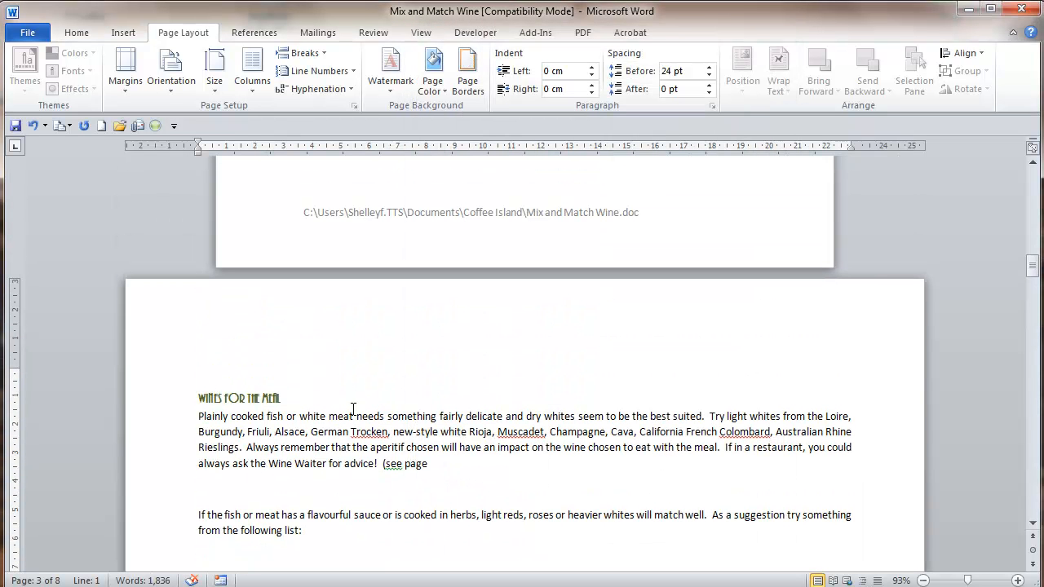
scroll(354, 408, down, 4)
scroll(353, 409, down, 12)
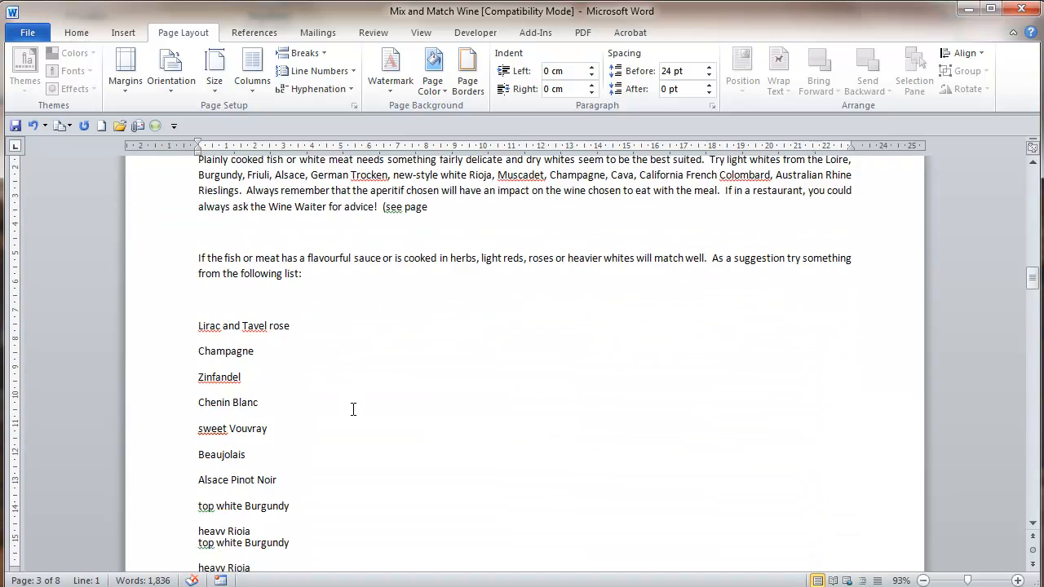
scroll(353, 409, down, 12)
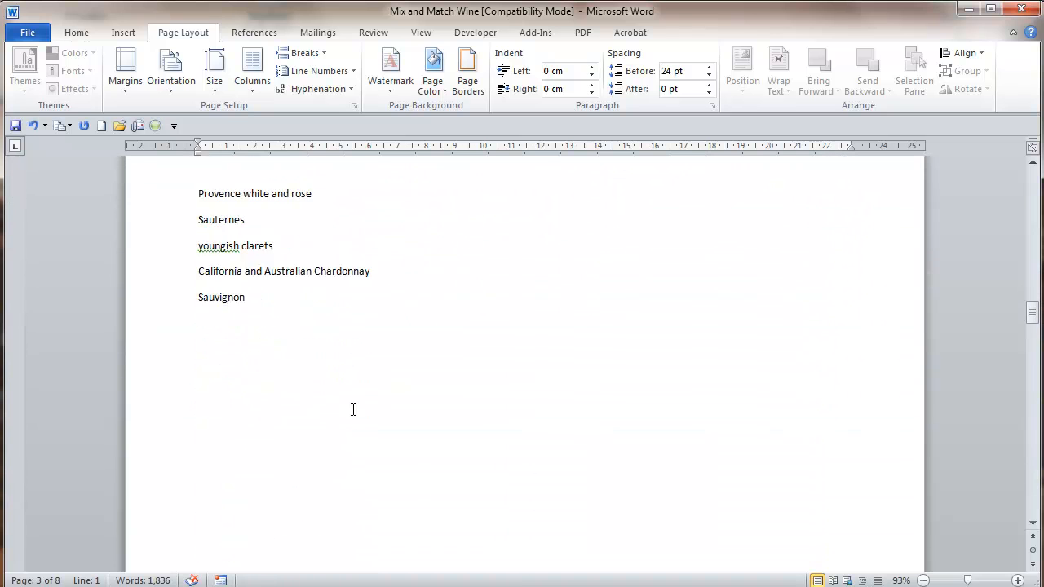
scroll(353, 409, down, 6)
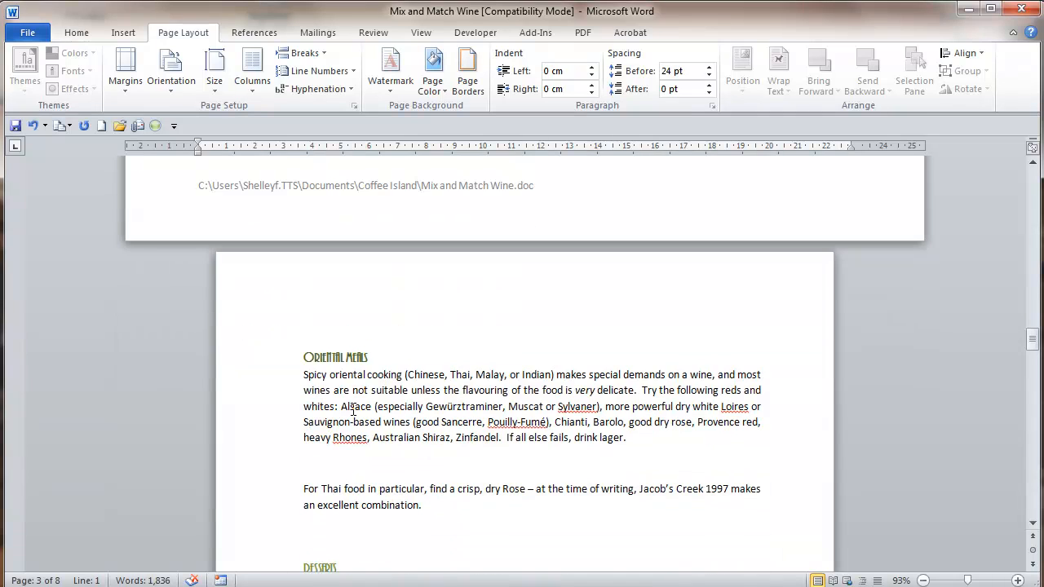
scroll(353, 408, up, 2)
scroll(354, 408, up, 10)
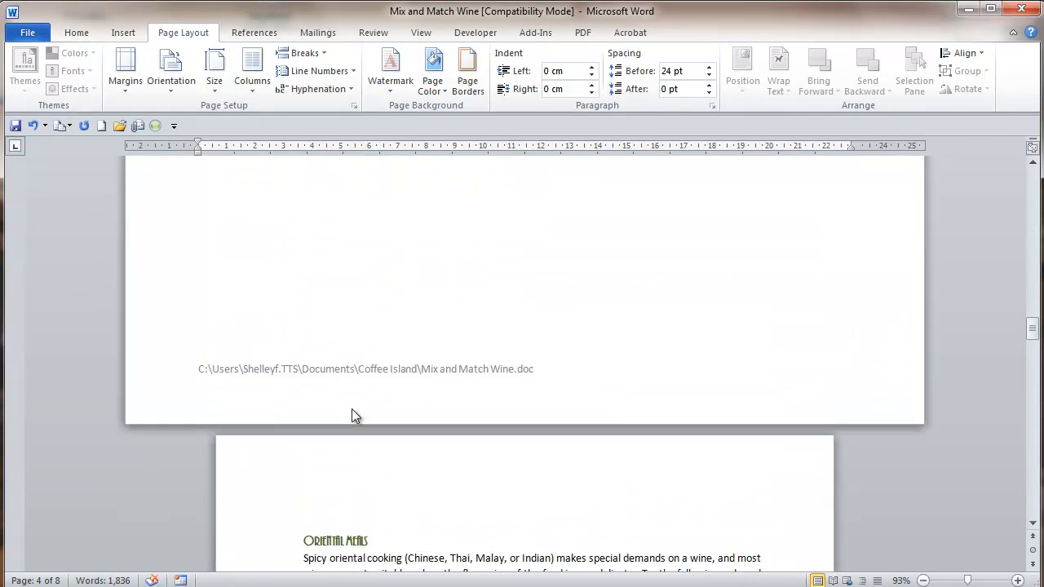
scroll(353, 409, up, 3)
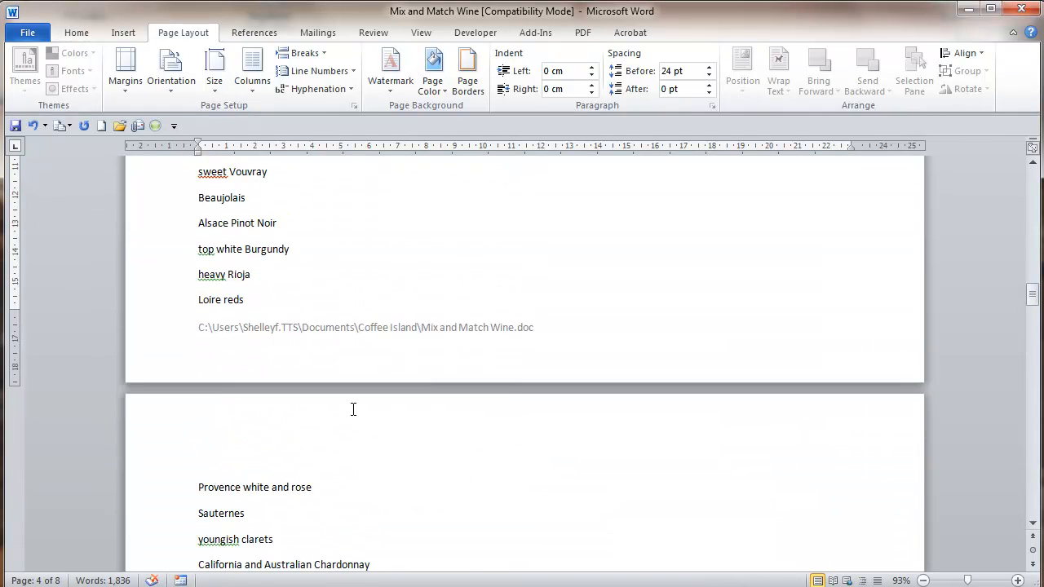
scroll(353, 410, up, 2)
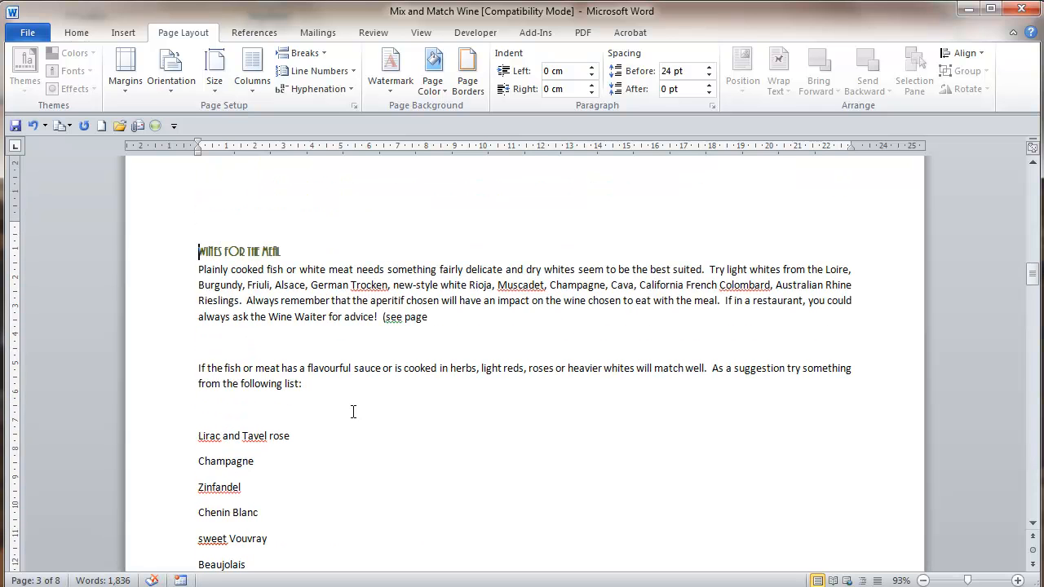
scroll(353, 411, down, 4)
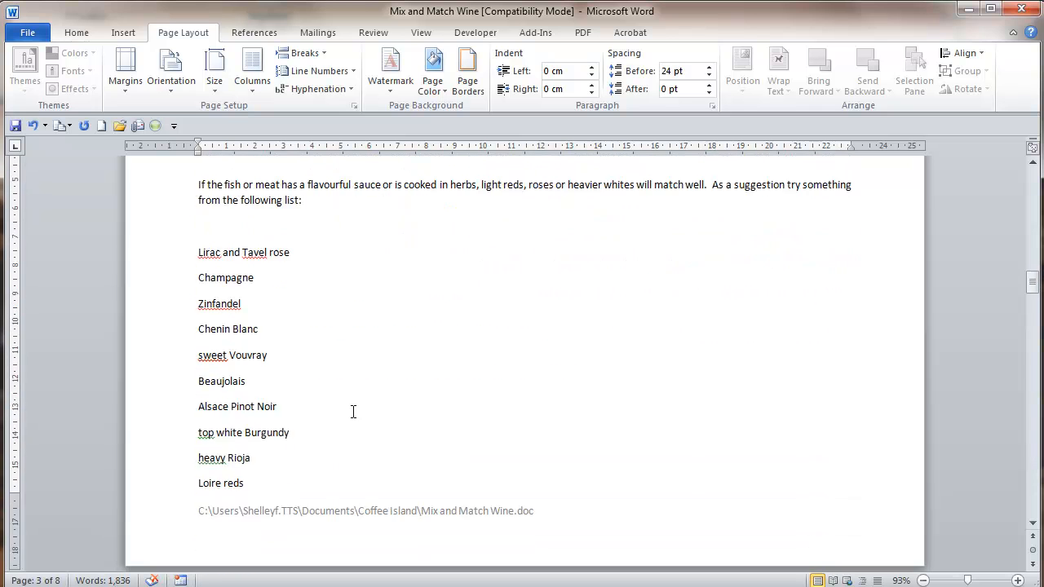
Compare the orientation of the page before "Wines for the Meal" with that of the section's first page.
scroll(352, 411, up, 7)
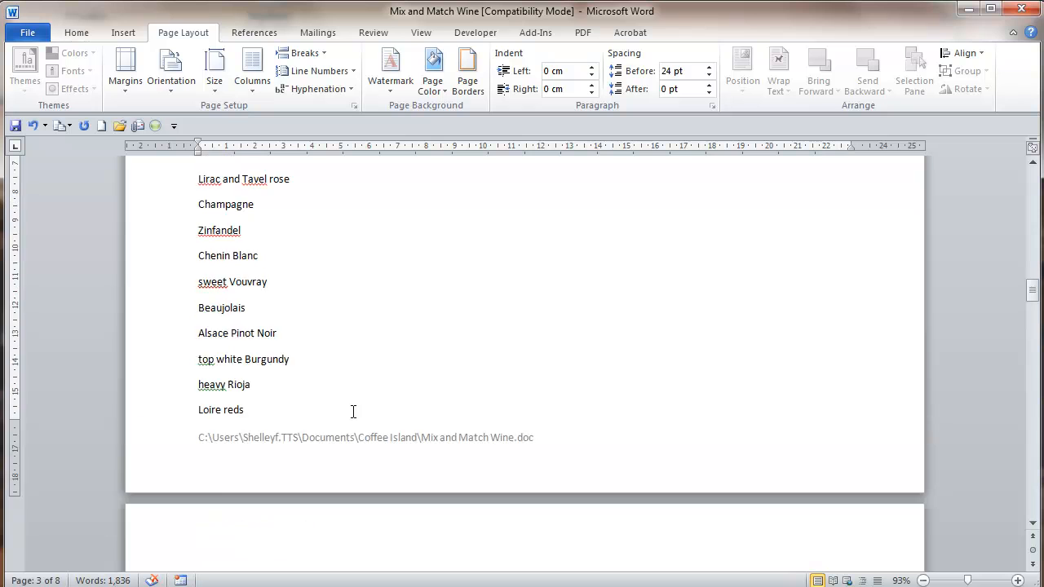
scroll(353, 411, up, 3)
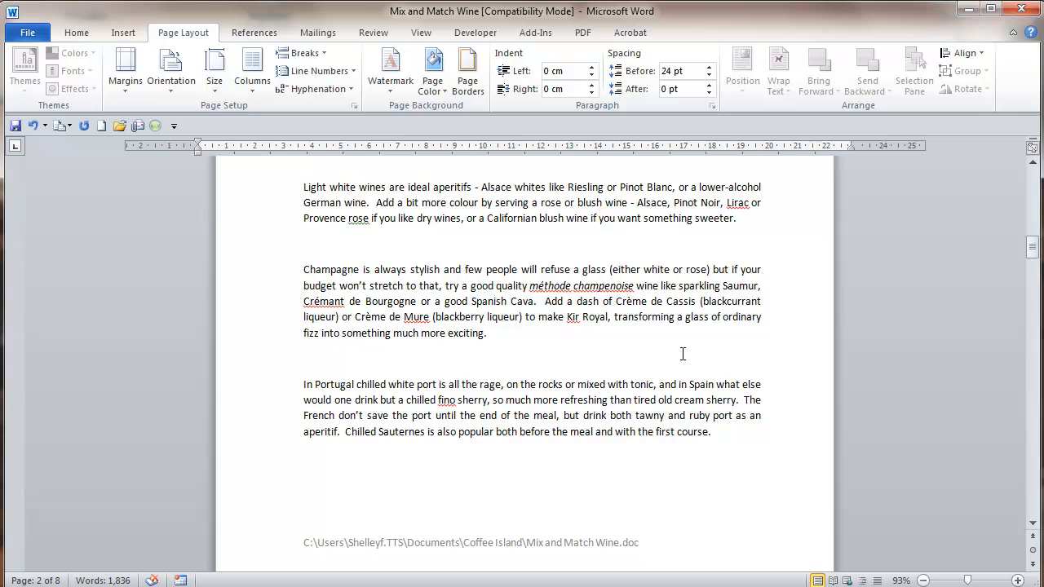
scroll(649, 350, down, 3)
scroll(647, 350, down, 3)
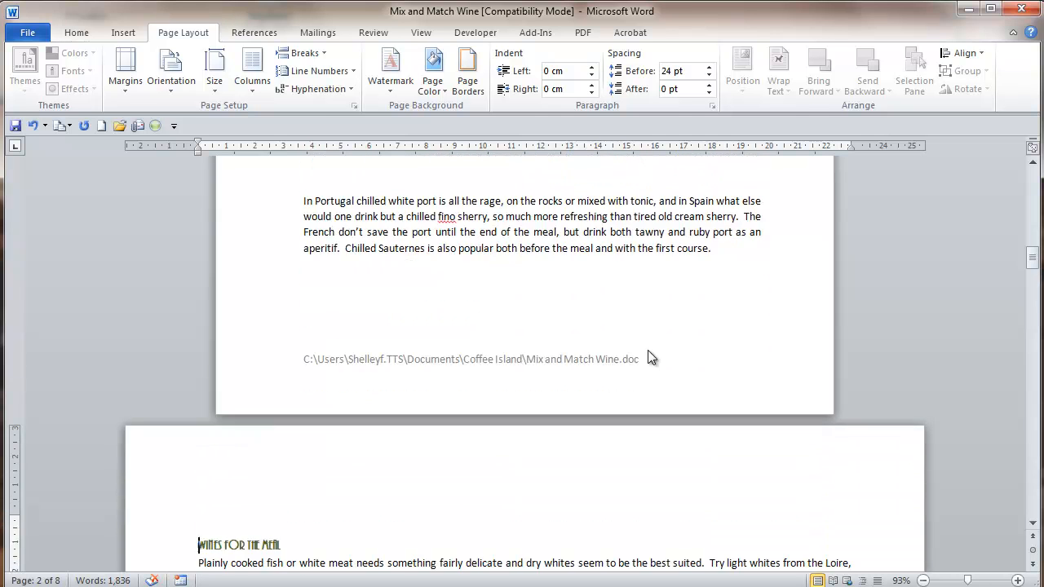
scroll(649, 351, down, 3)
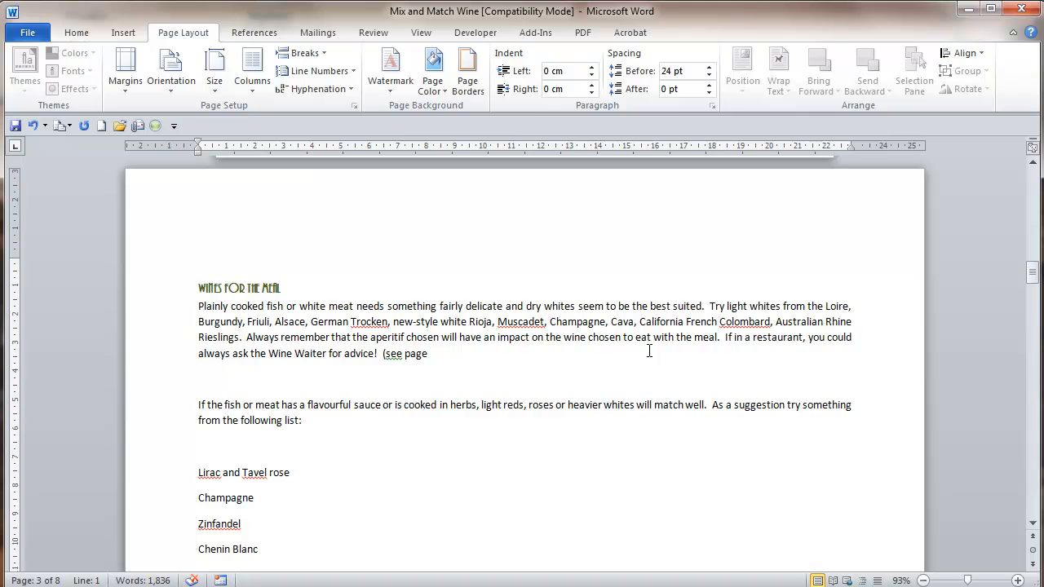
scroll(650, 351, down, 2)
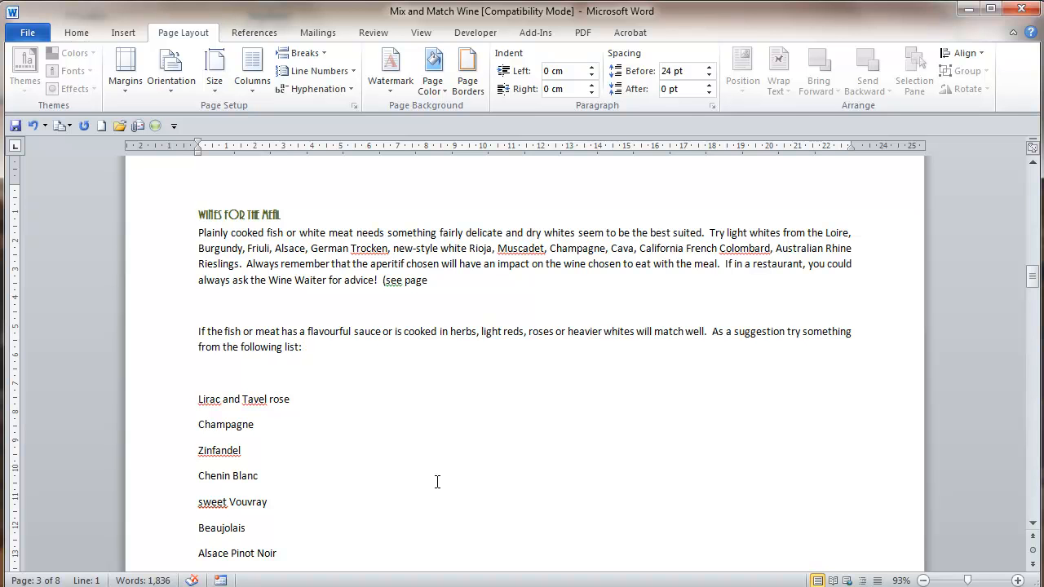
scroll(437, 482, up, 3)
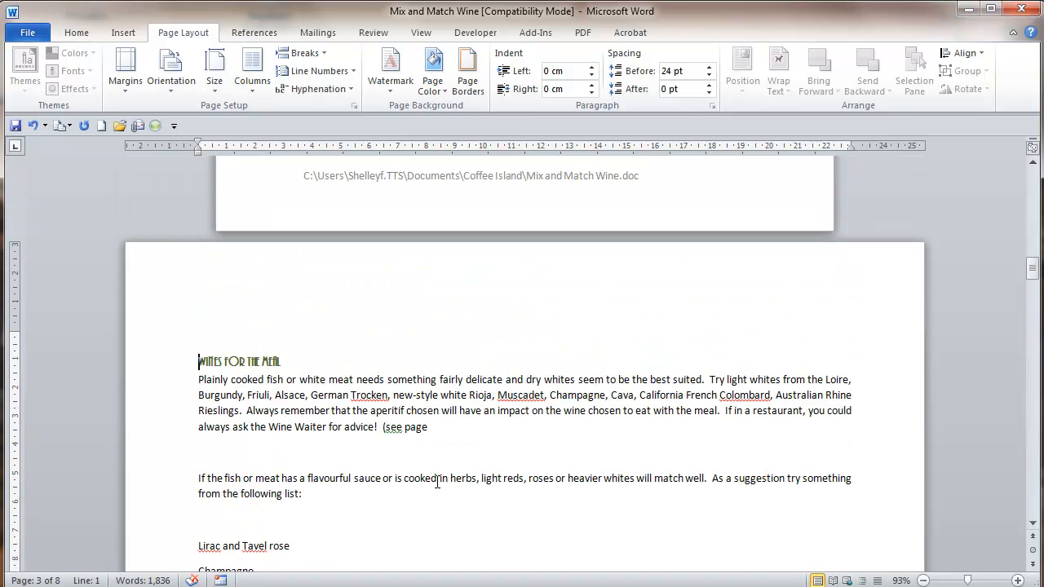
scroll(437, 482, up, 2)
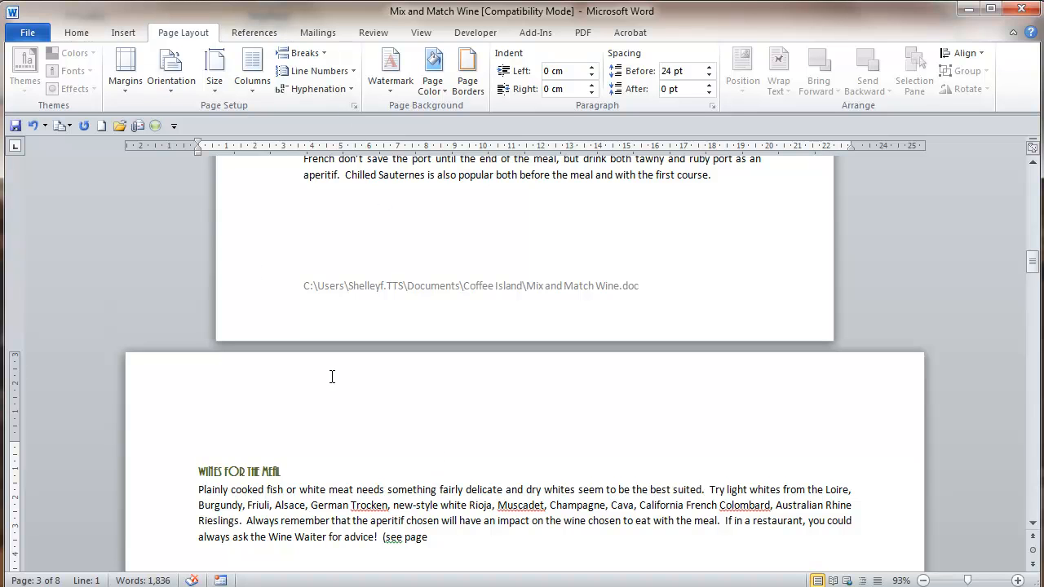
Open the header area of the "Wines for the Meal" page, examine the header and footer section labels throughout the document, and close it.
double_click(432, 396)
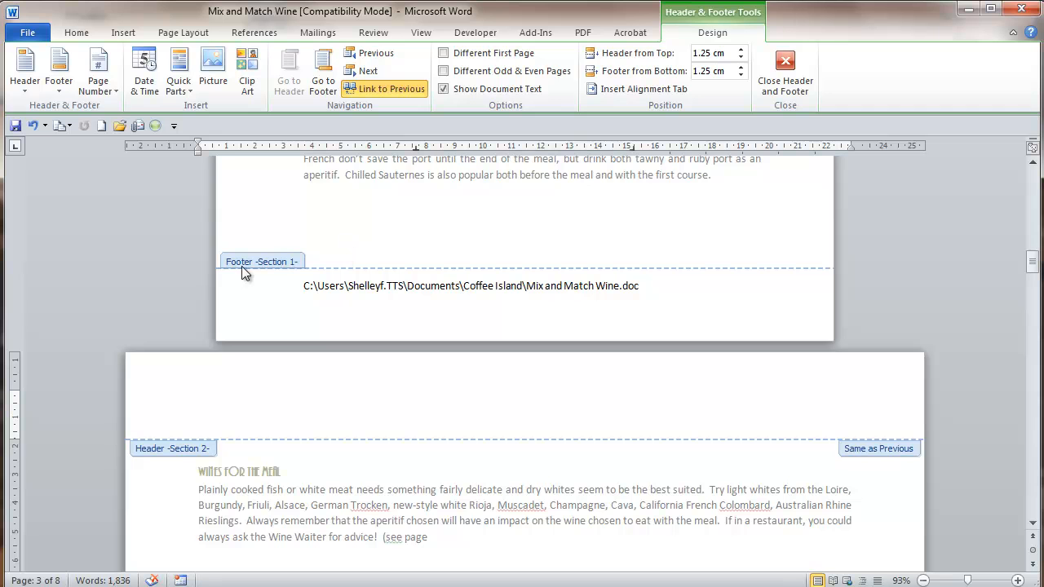
drag(1032, 269, 1029, 167)
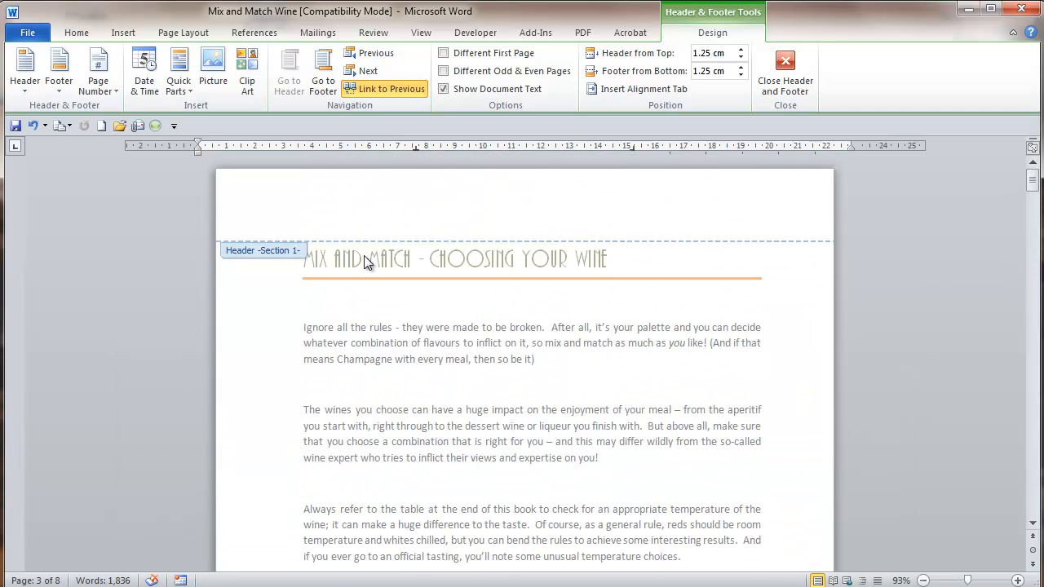
click(1032, 523)
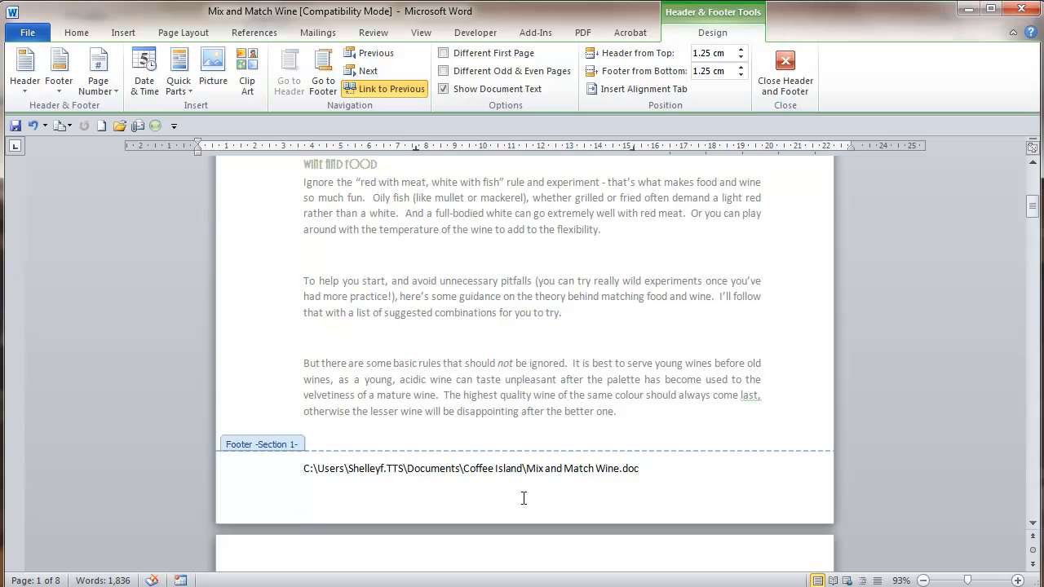
click(1032, 525)
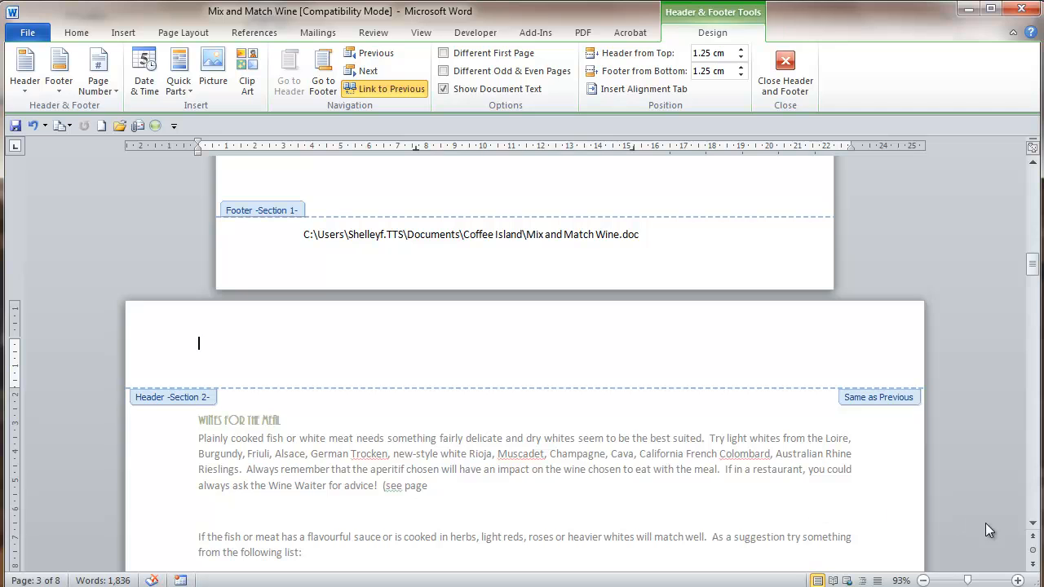
click(1032, 524)
click(1032, 524)
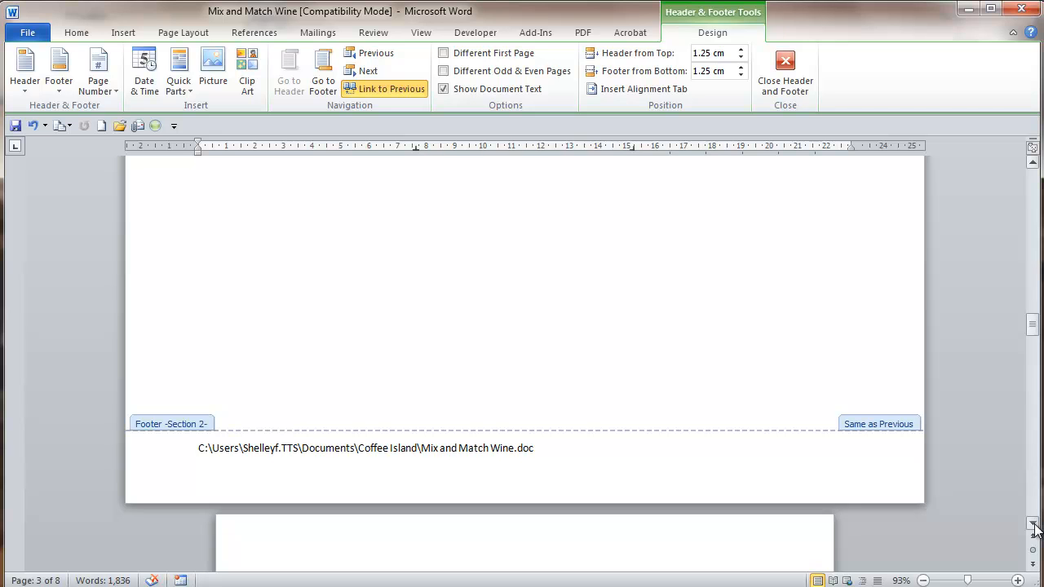
click(1032, 525)
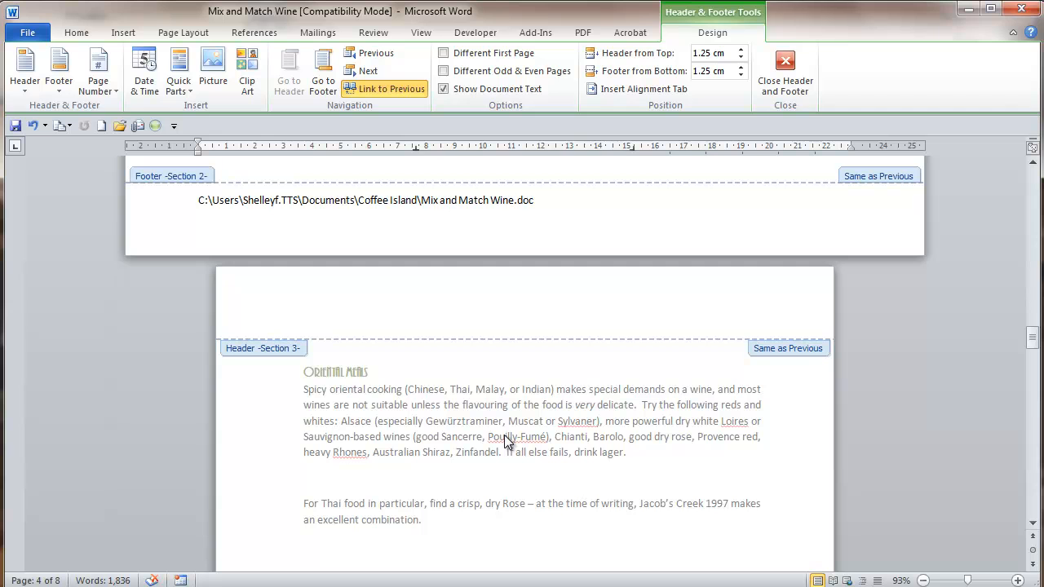
click(785, 63)
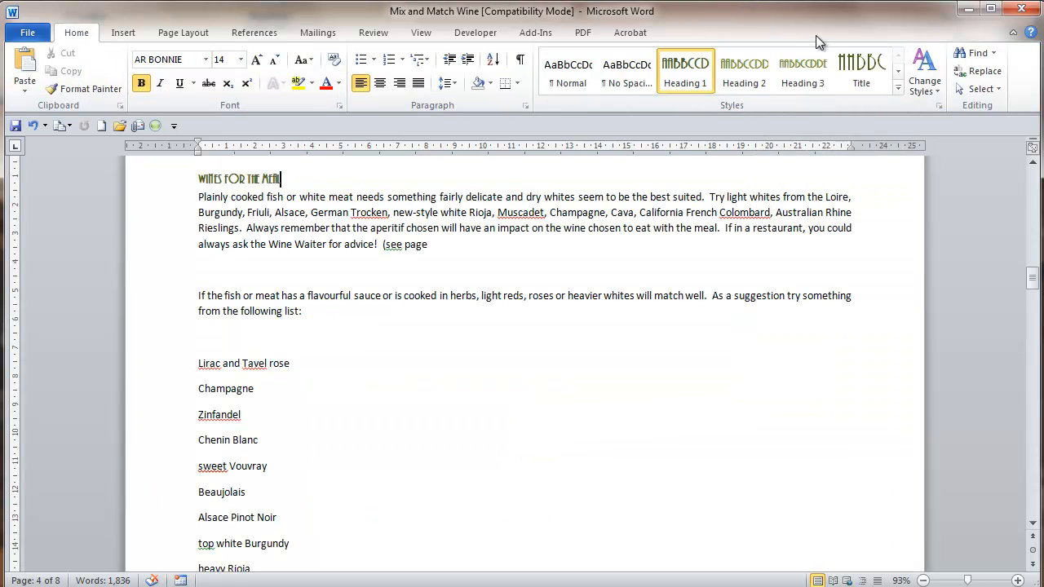